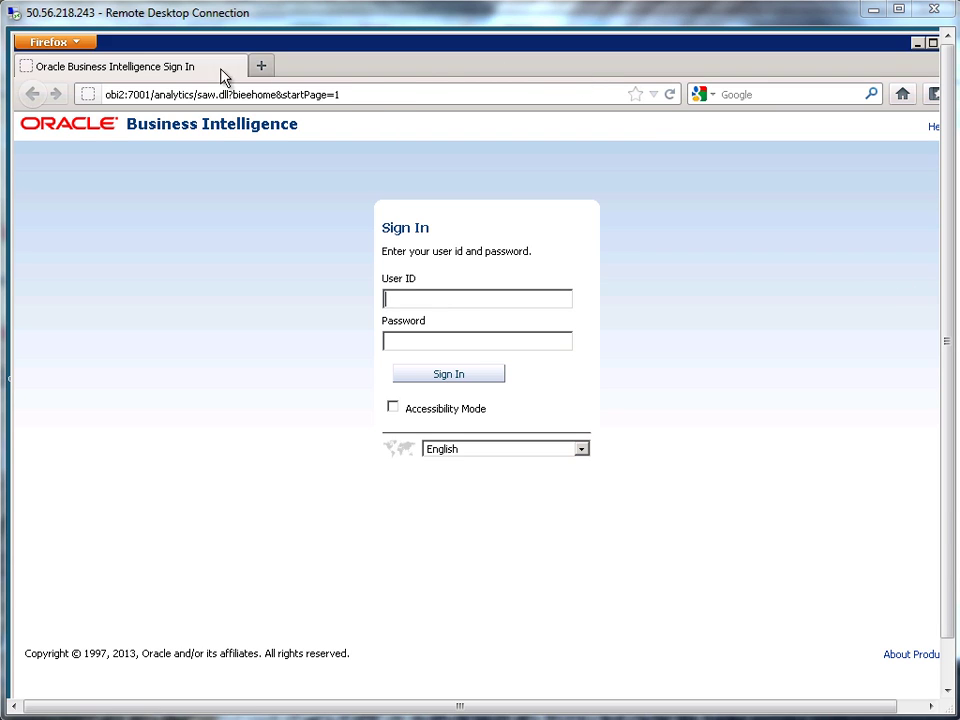
Change the sign-in URL host from obi2 to localhost, keeping port 7001 and the analytics/saw.dll path.
{"action": "left_click", "coordinate": [123, 94]}
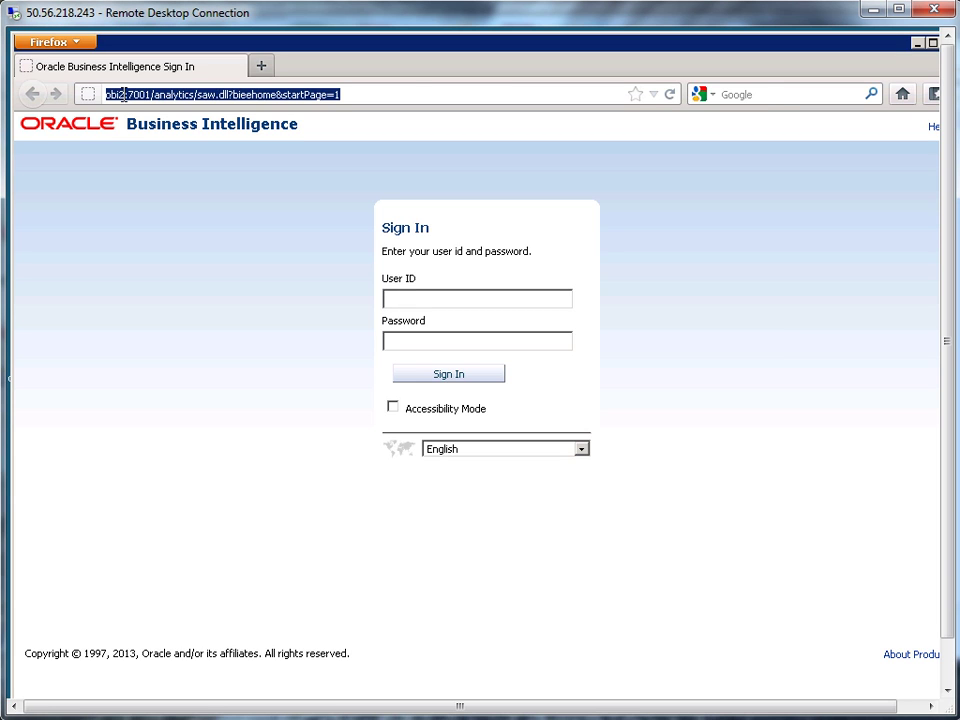
{"action": "left_click", "coordinate": [123, 94]}
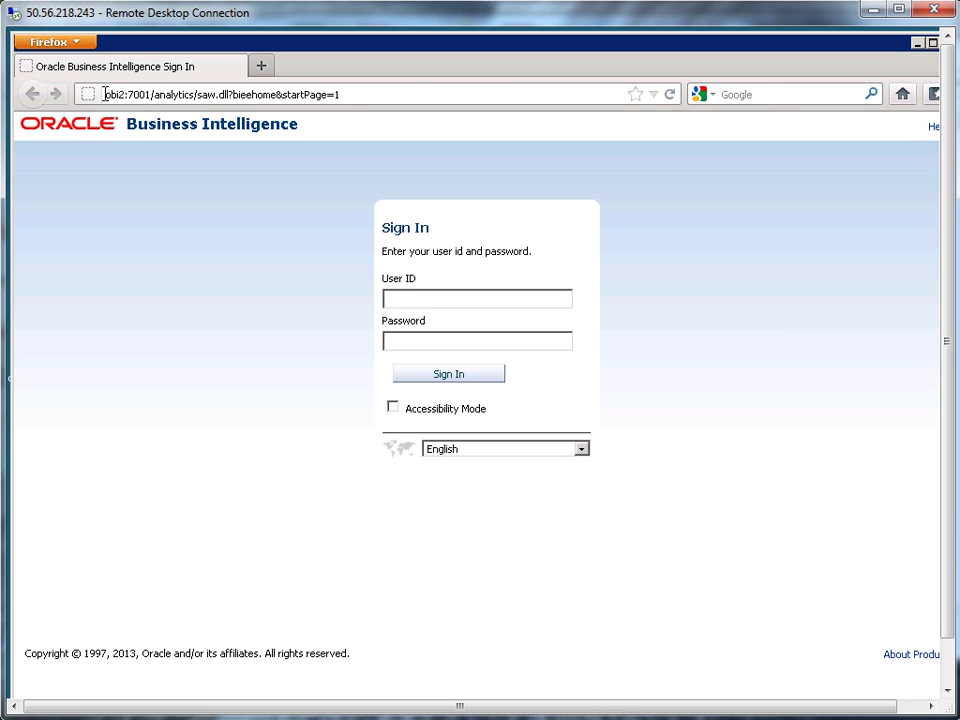
{"action": "double_click", "coordinate": [107, 94]}
{"action": "type", "text": "localhost"}
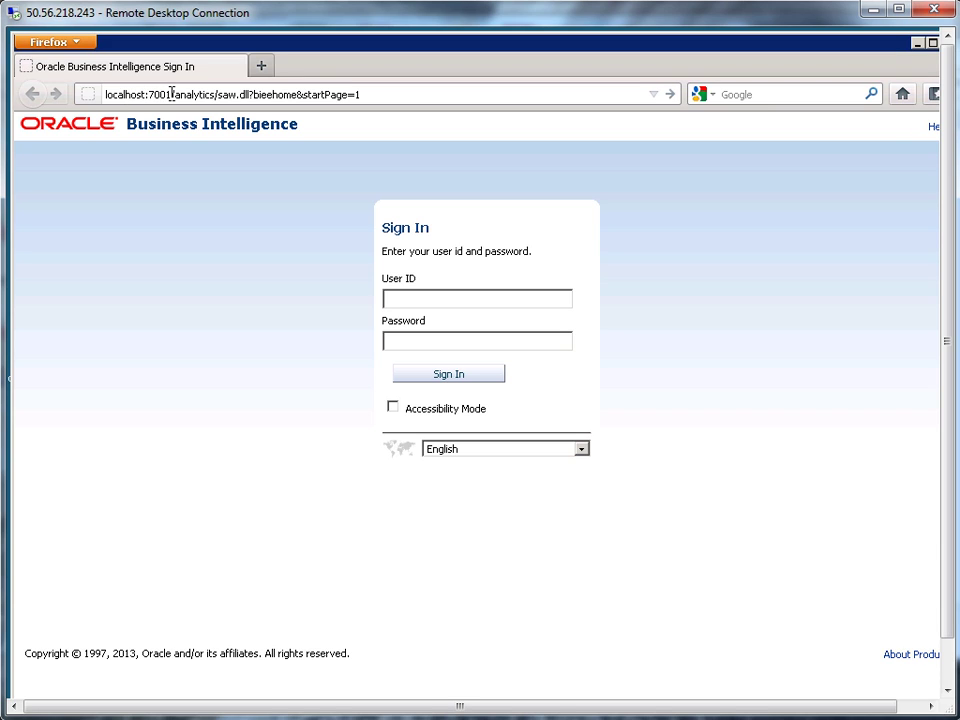
{"action": "left_click_drag", "start_coordinate": [171, 94], "coordinate": [148, 94]}
{"action": "left_click_drag", "start_coordinate": [176, 94], "coordinate": [369, 90]}
{"action": "left_click", "coordinate": [231, 94]}
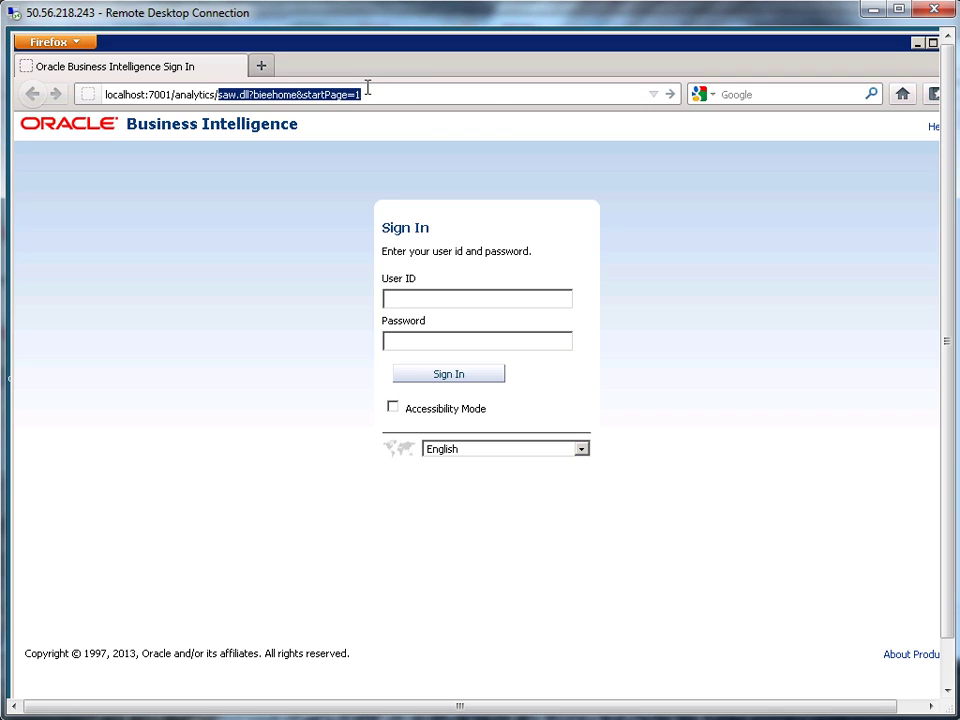
Sign in with the user ID and account password to reach the General Index dashboard.
{"action": "left_click", "coordinate": [497, 93]}
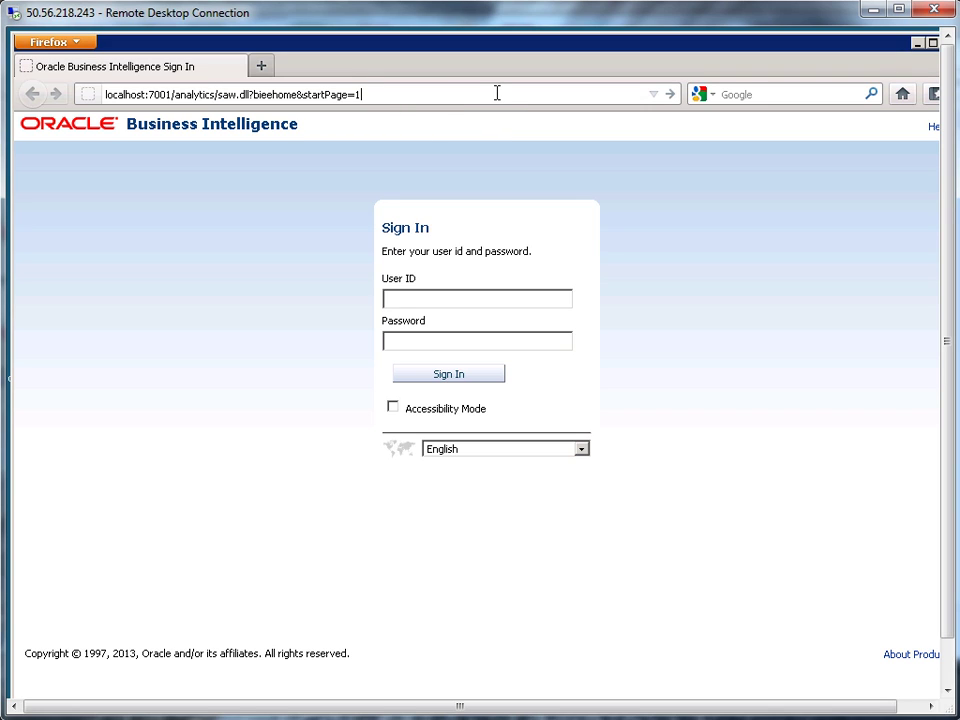
{"action": "left_click", "coordinate": [448, 299]}
{"action": "type", "text": "prodney"}
{"action": "key", "text": "Tab"}
{"action": "type", "text": "*****"}
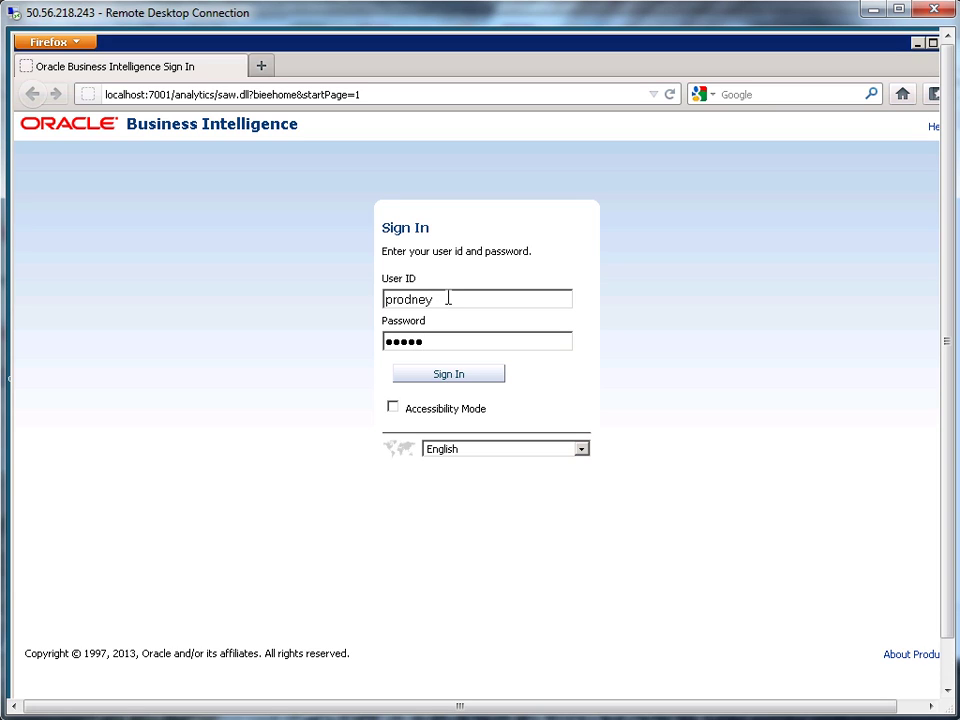
{"action": "type", "text": "***"}
{"action": "key", "text": "Return"}
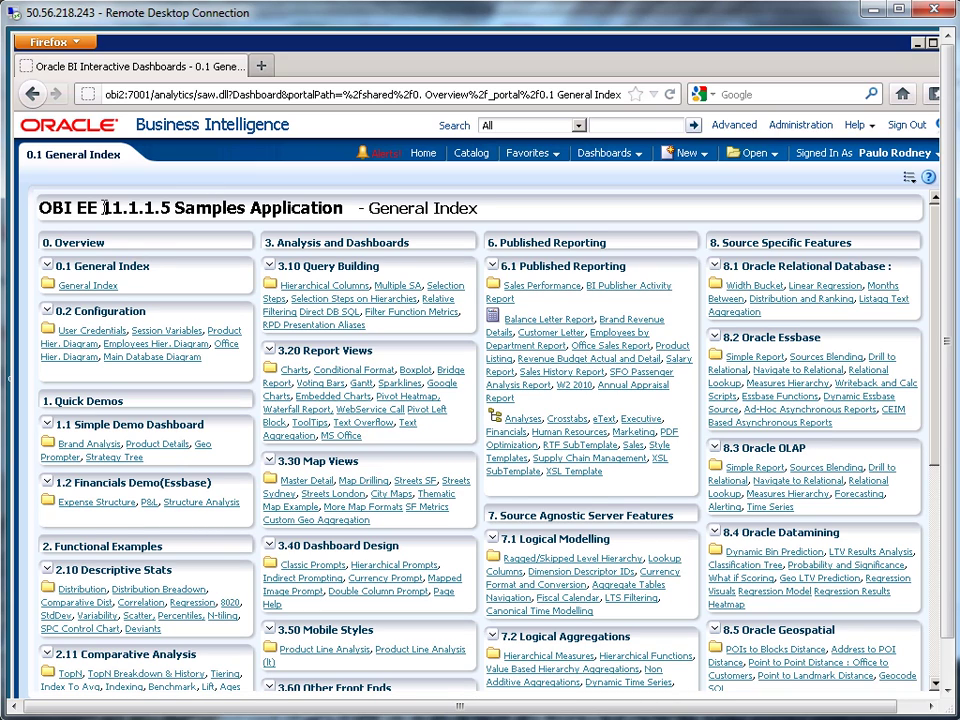
{"action": "left_click_drag", "start_coordinate": [102, 207], "coordinate": [175, 207]}
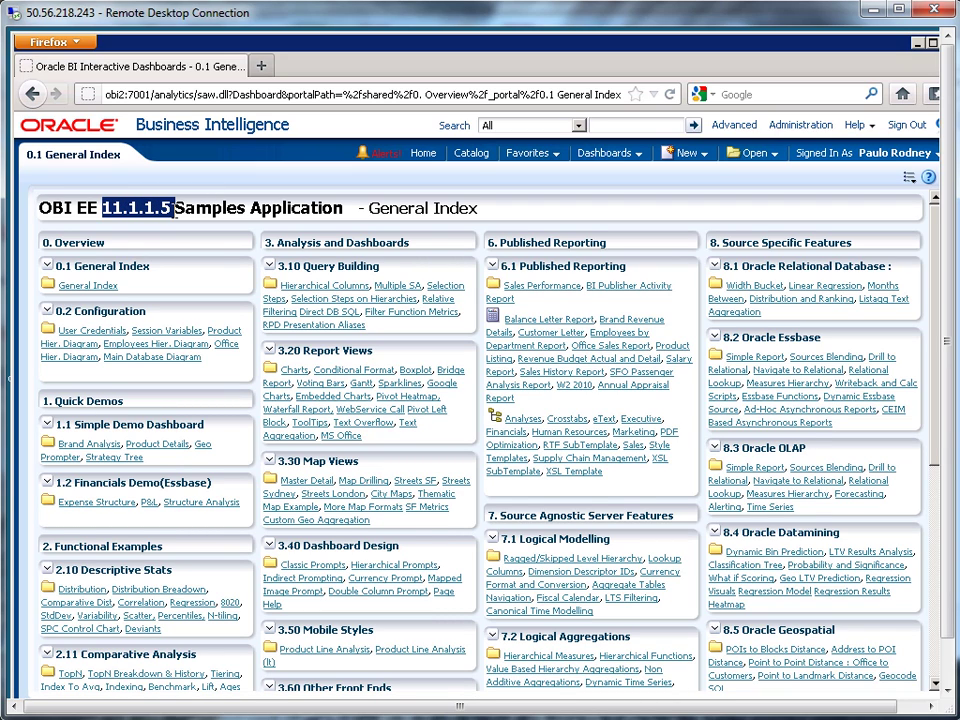
{"action": "left_click", "coordinate": [279, 207]}
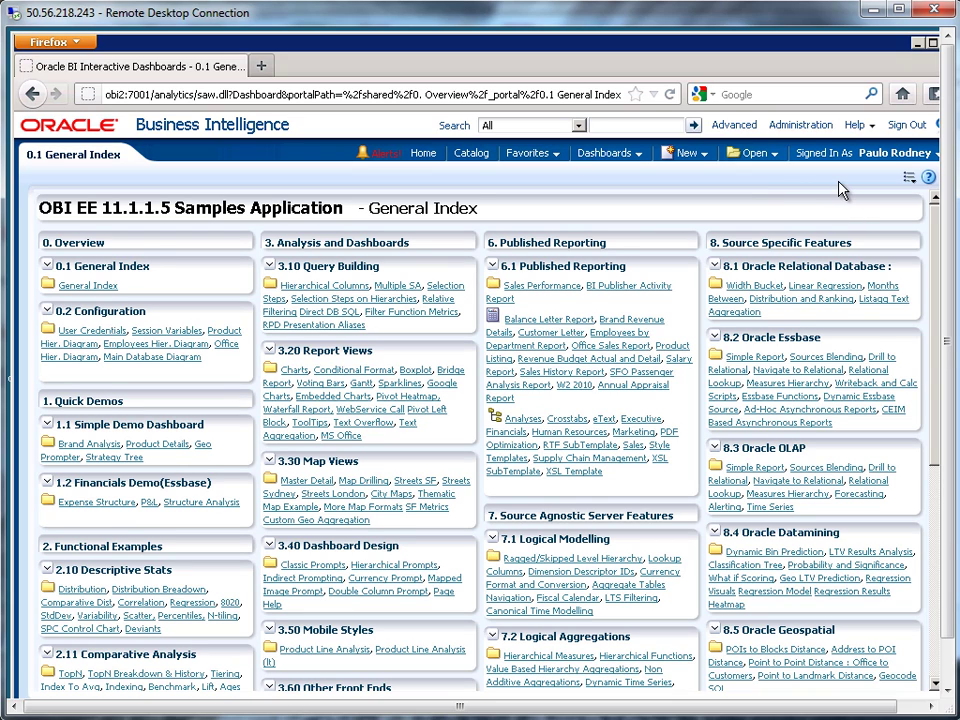
{"action": "left_click", "coordinate": [855, 125]}
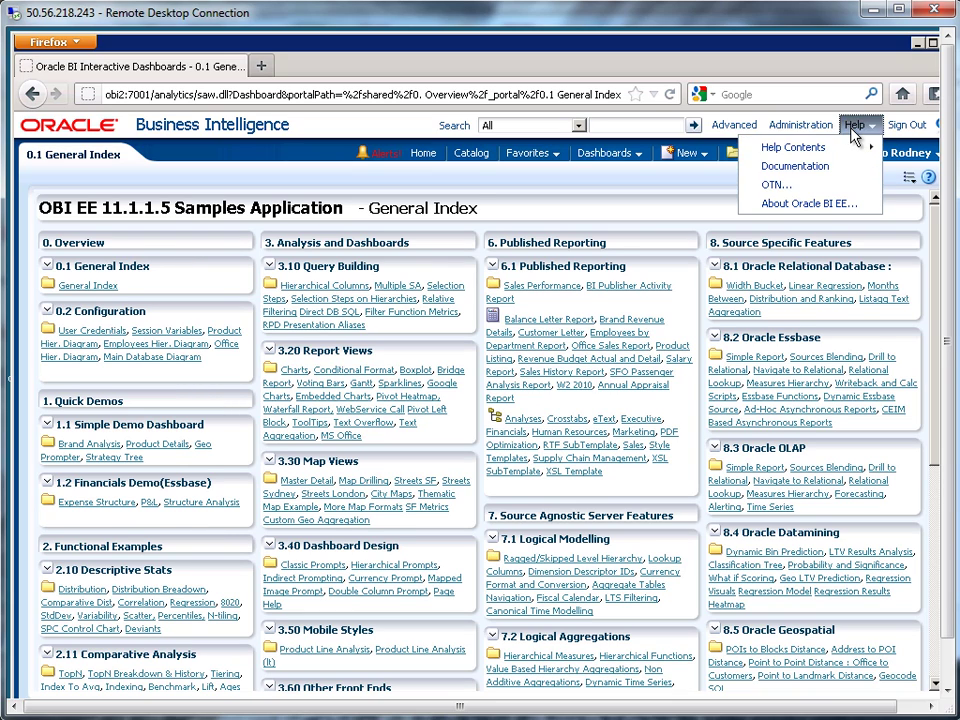
{"action": "left_click", "coordinate": [800, 203]}
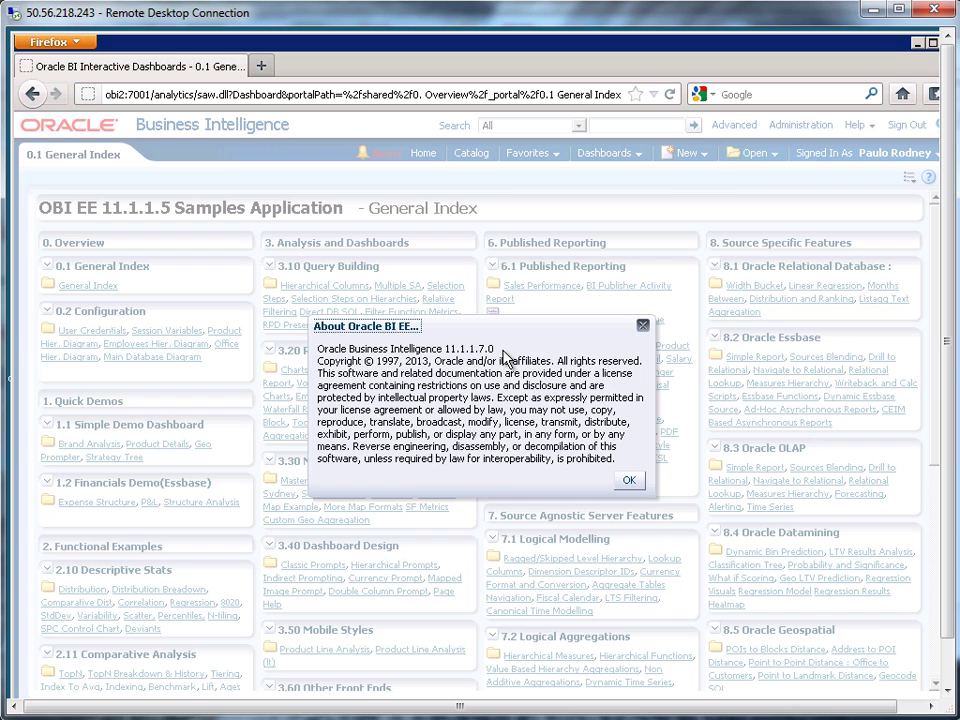
{"action": "left_click", "coordinate": [630, 482]}
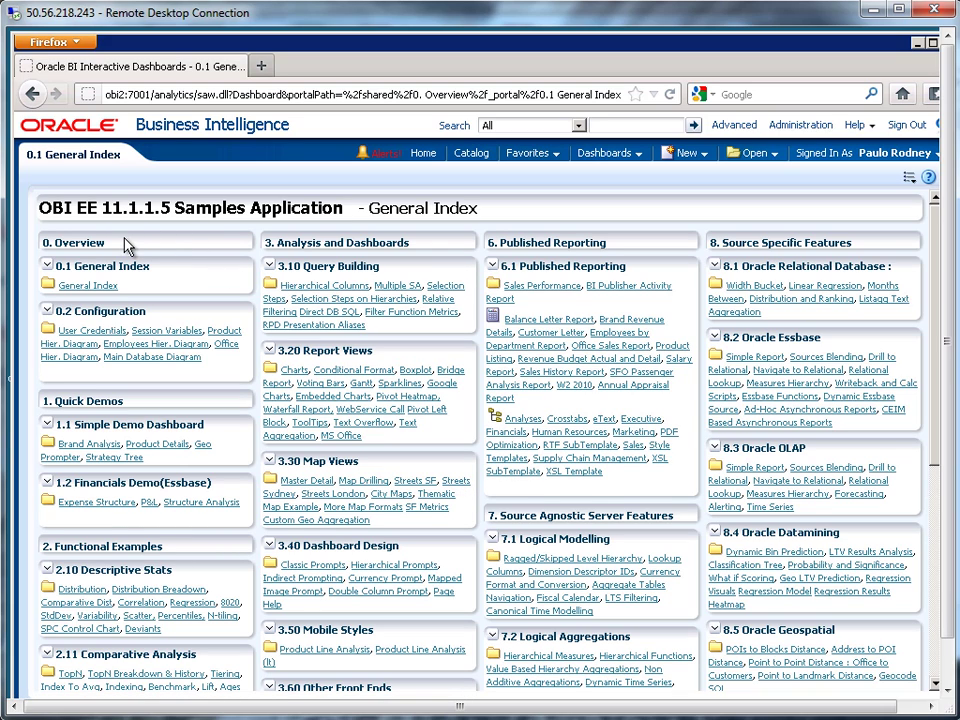
Put the General Index dashboard into edit mode from the page options.
{"action": "left_click", "coordinate": [913, 180]}
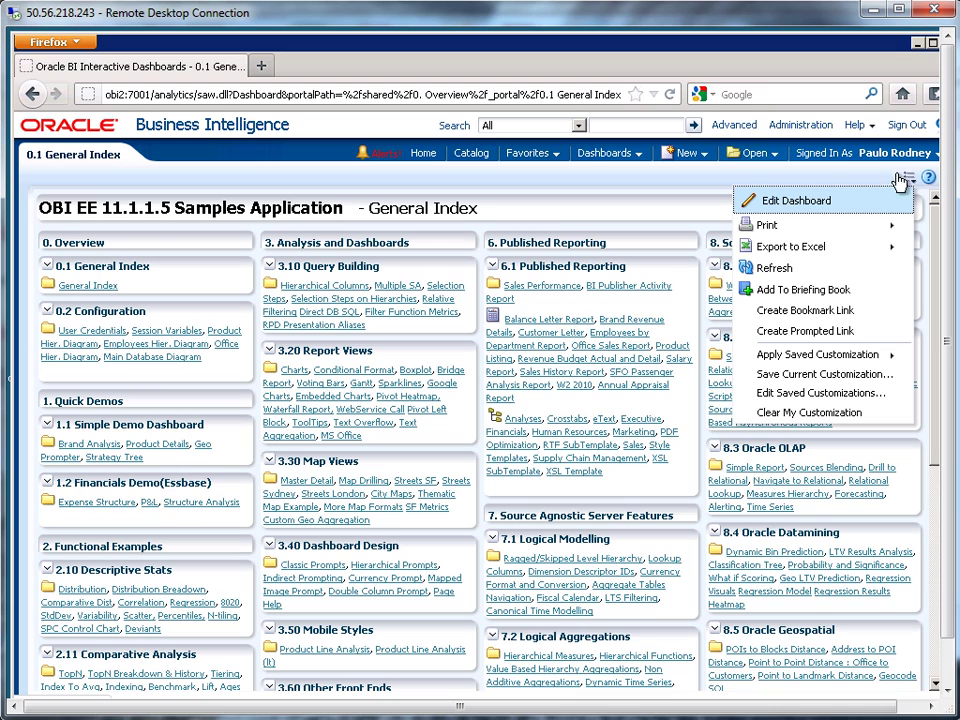
{"action": "left_click", "coordinate": [797, 201]}
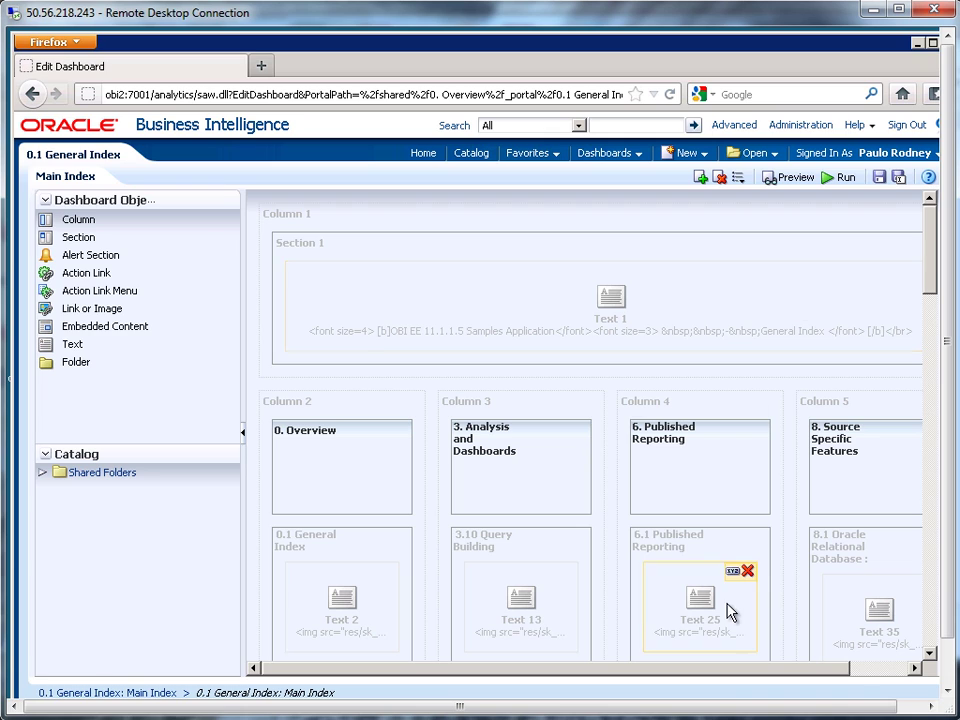
{"action": "left_click_drag", "start_coordinate": [731, 668], "coordinate": [808, 673]}
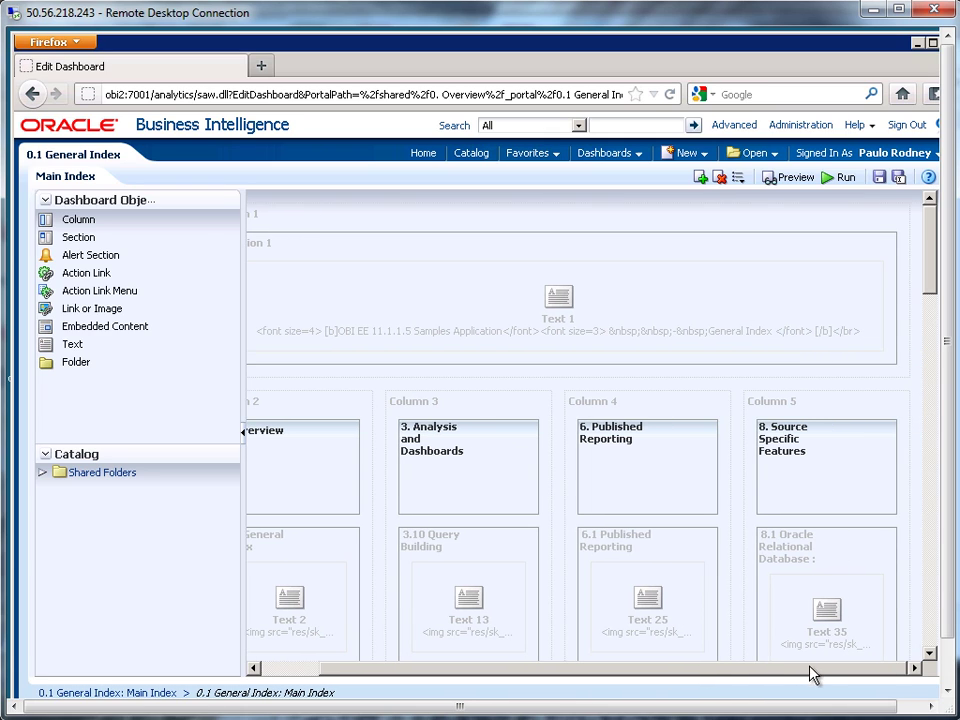
Change the title text version from 11.1.1.5 to 11.1.1.7, then save and run the dashboard.
{"action": "mouse_move", "coordinate": [810, 306]}
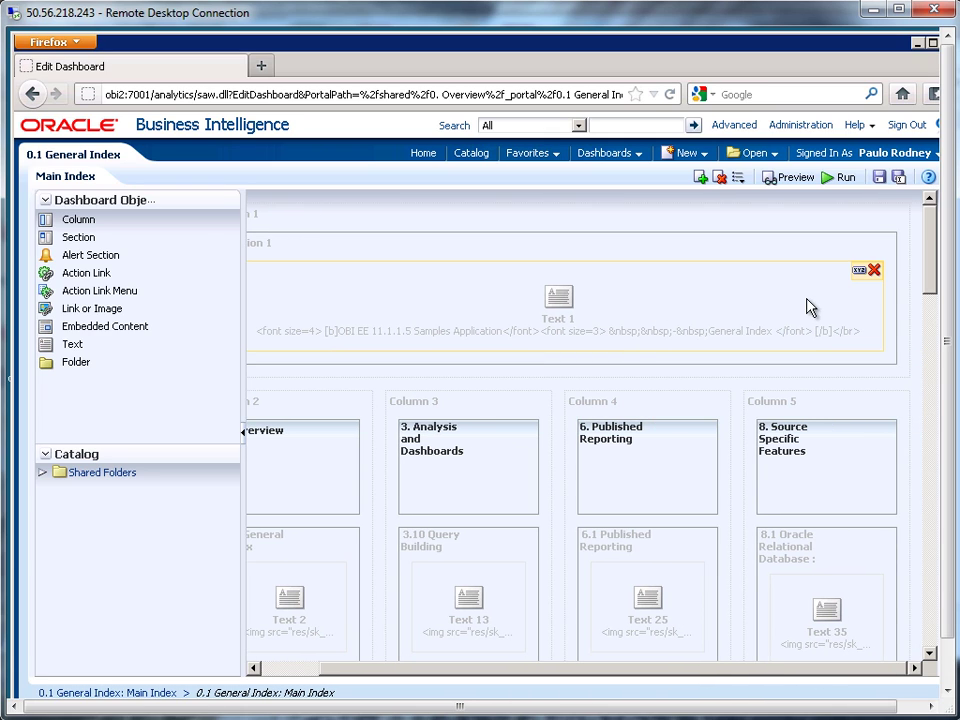
{"action": "left_click", "coordinate": [859, 274]}
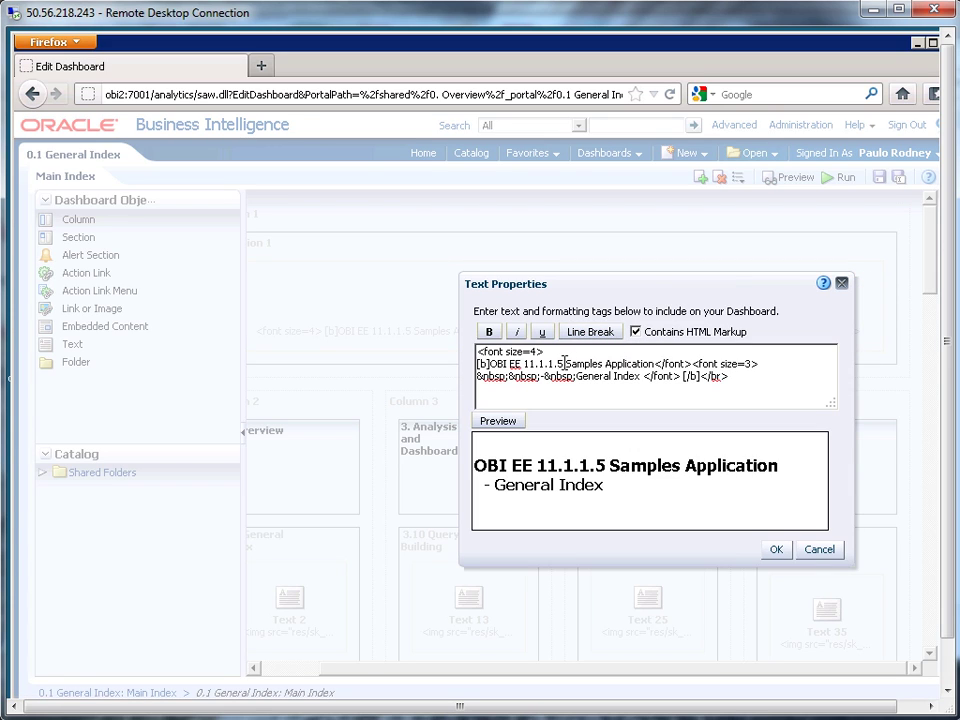
{"action": "left_click", "coordinate": [565, 364]}
{"action": "key", "text": "BackSpace"}
{"action": "type", "text": "7"}
{"action": "left_click", "coordinate": [508, 422]}
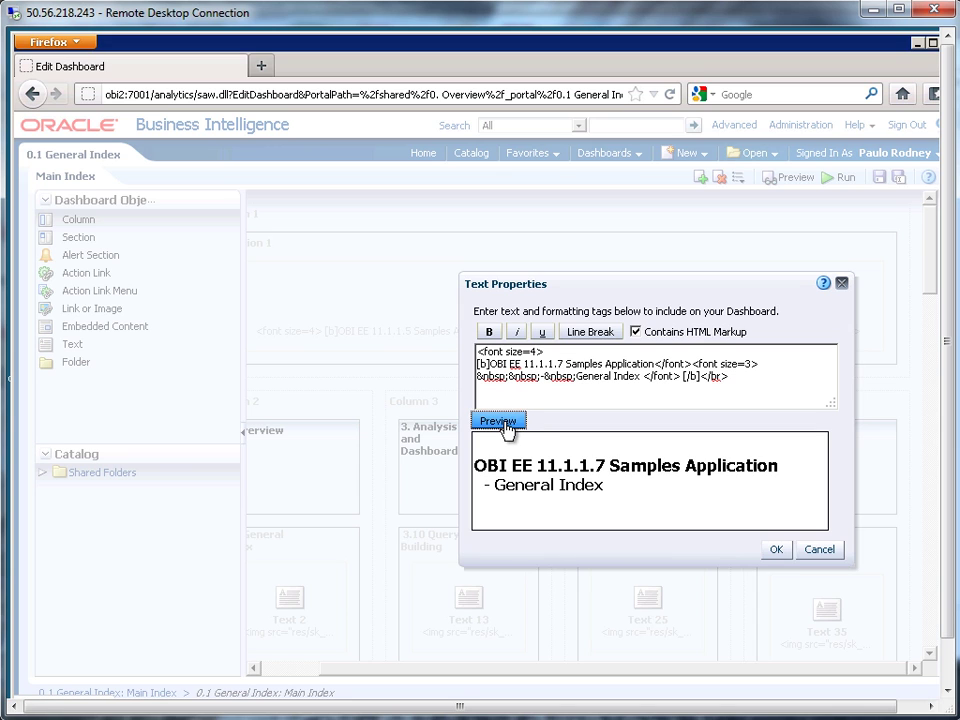
{"action": "left_click", "coordinate": [777, 551]}
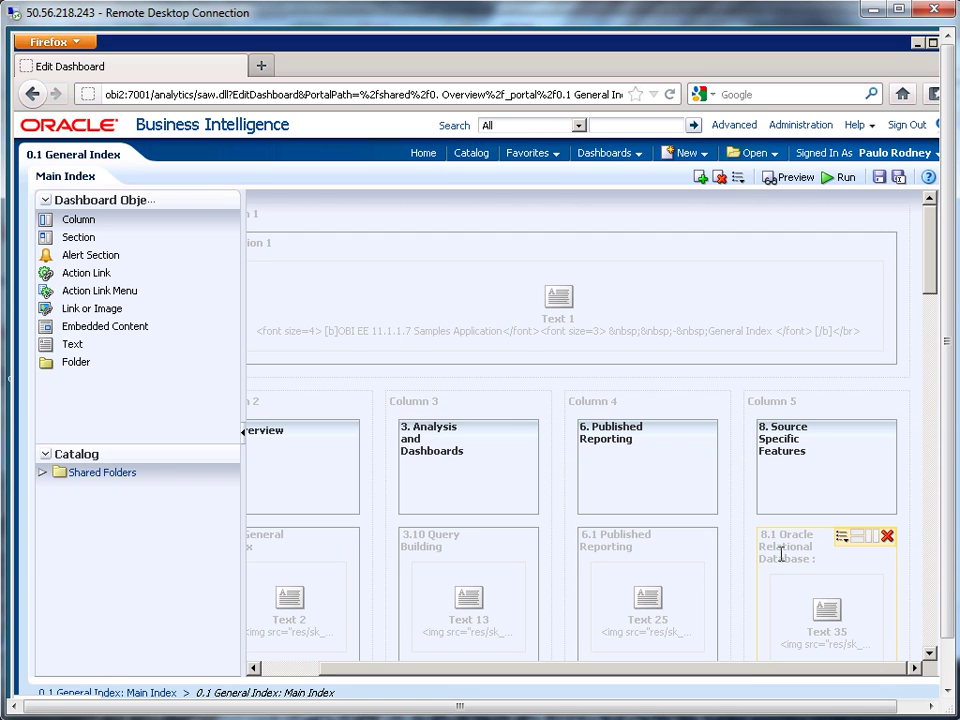
{"action": "left_click", "coordinate": [879, 178]}
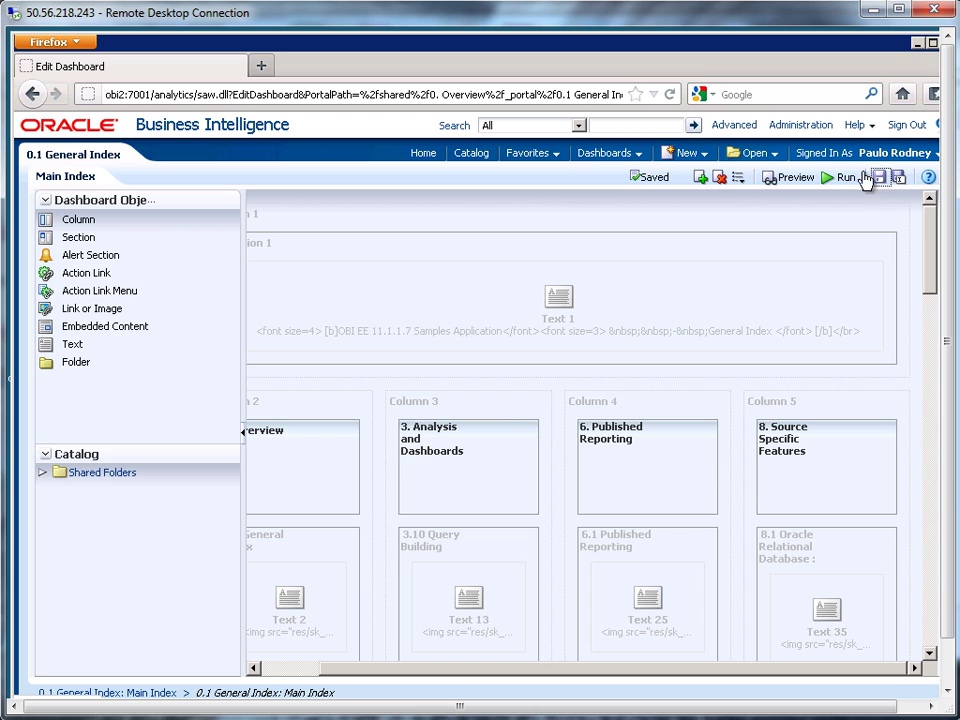
{"action": "left_click", "coordinate": [842, 179]}
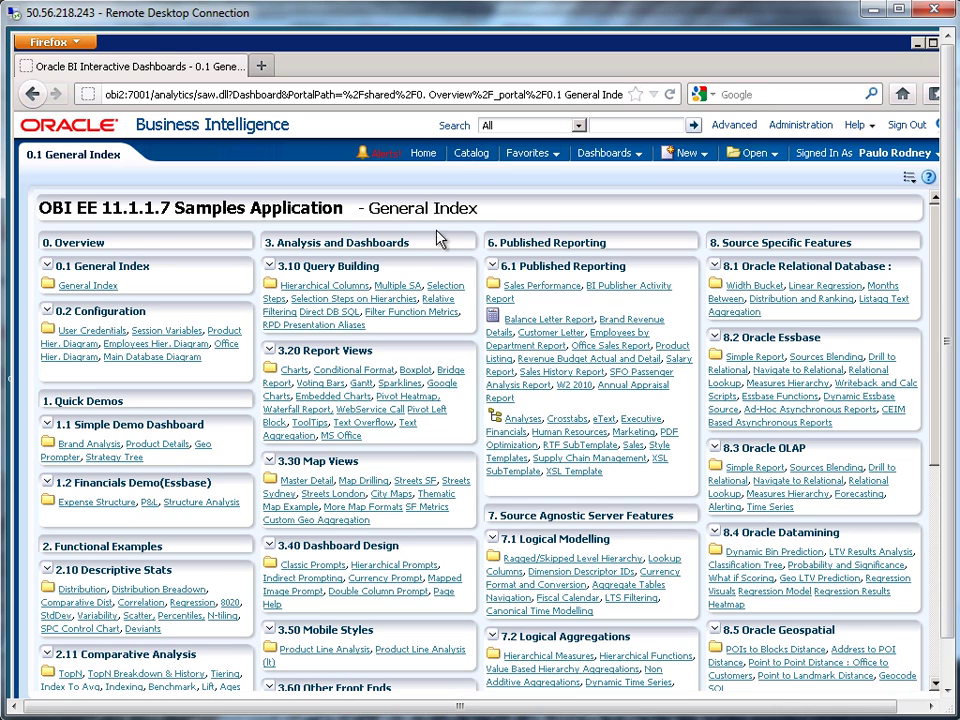
In the catalog's Shared Folders, create a new folder named julie_dashboards.
{"action": "left_click", "coordinate": [474, 157]}
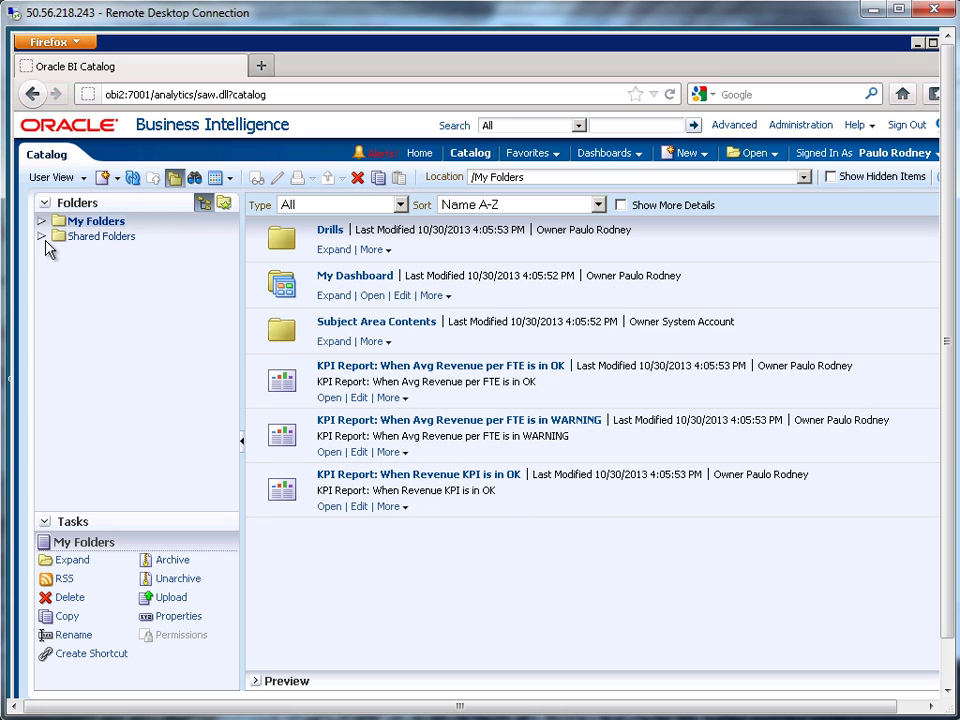
{"action": "left_click", "coordinate": [42, 237]}
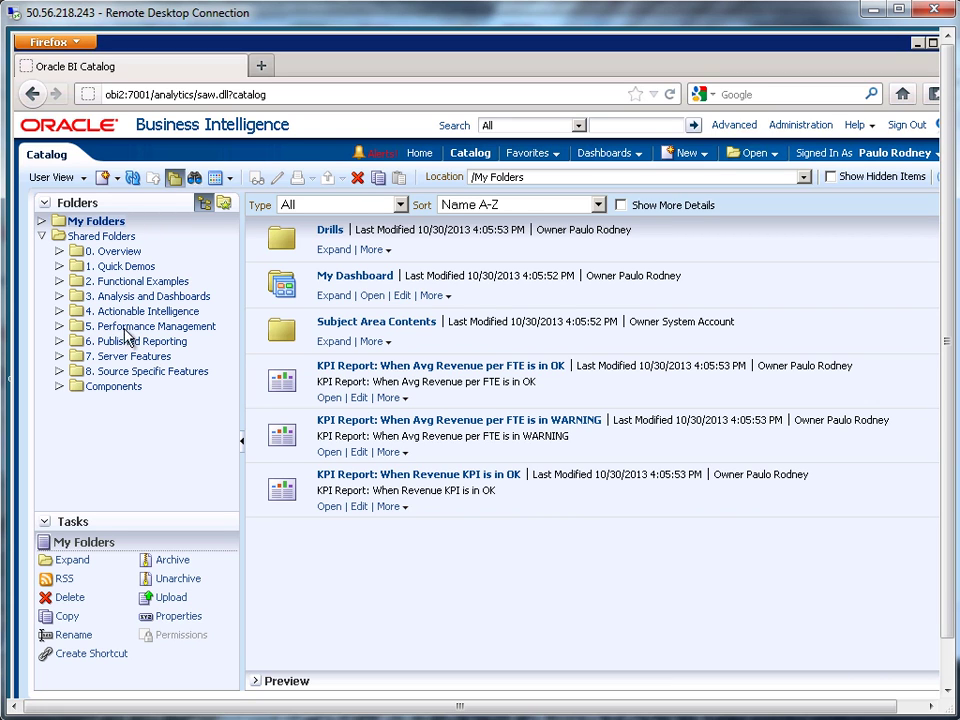
{"action": "left_click", "coordinate": [111, 240]}
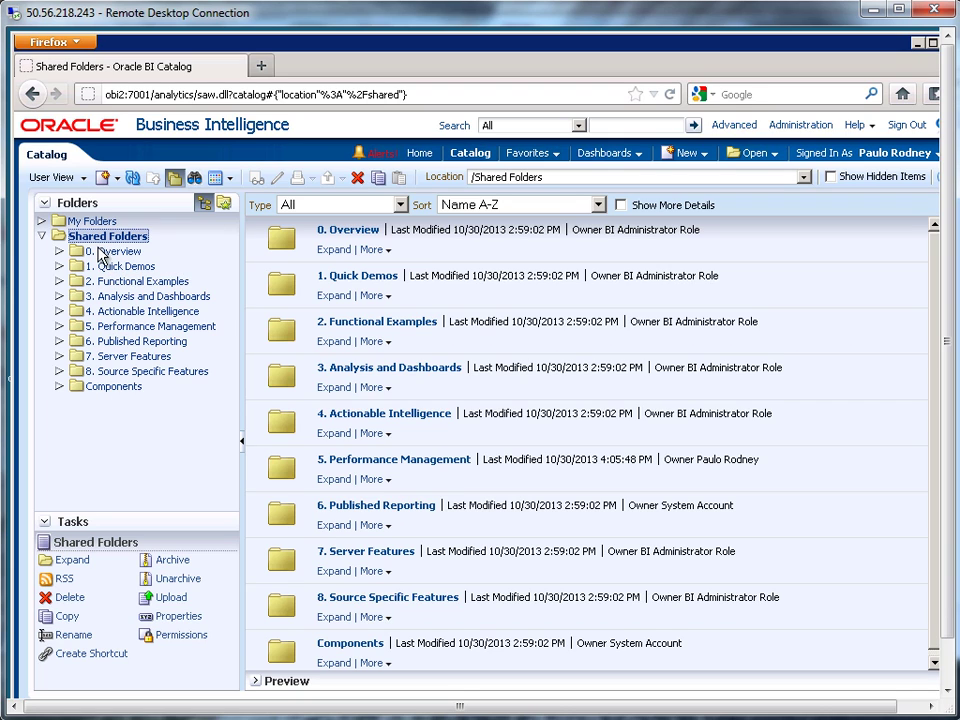
{"action": "left_click", "coordinate": [117, 180]}
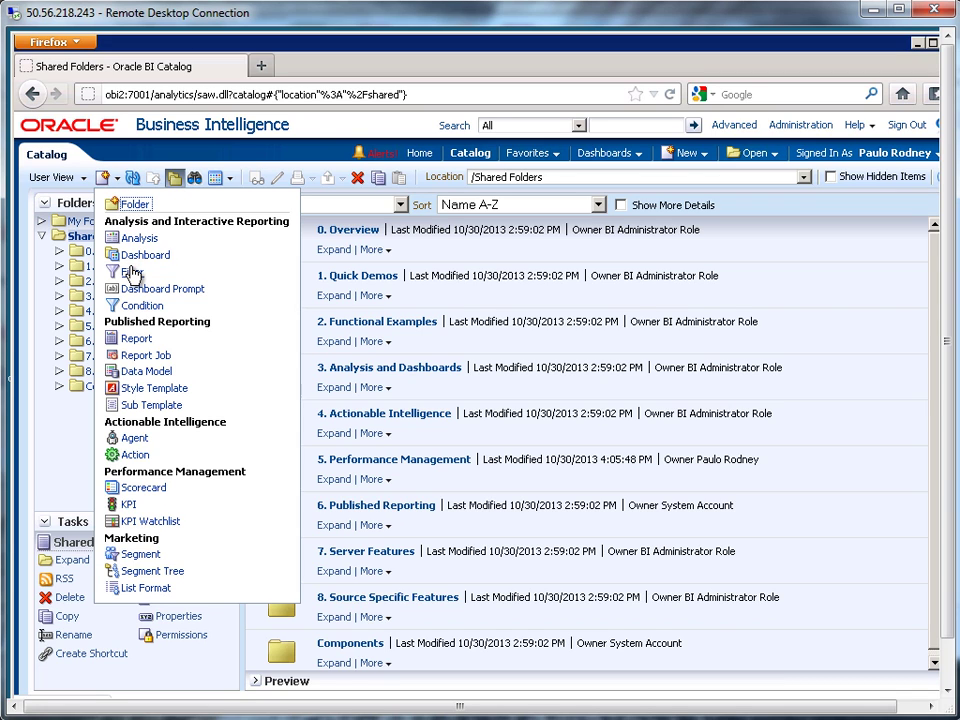
{"action": "left_click", "coordinate": [130, 206]}
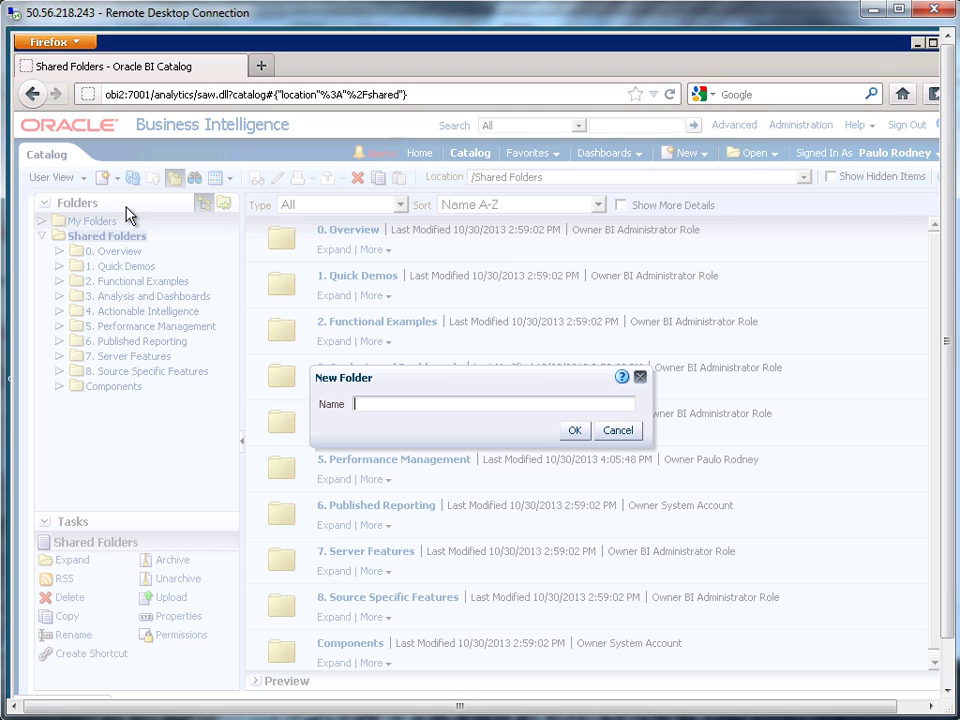
{"action": "type", "text": "my_dashboards"}
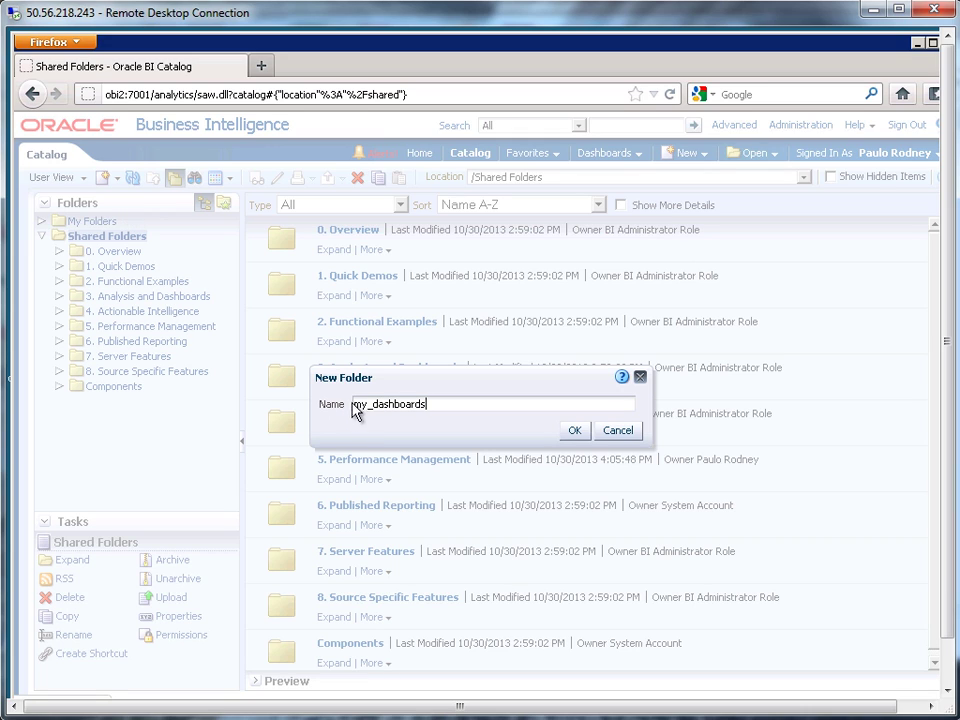
{"action": "left_click_drag", "start_coordinate": [368, 404], "coordinate": [353, 403]}
{"action": "type", "text": "julie"}
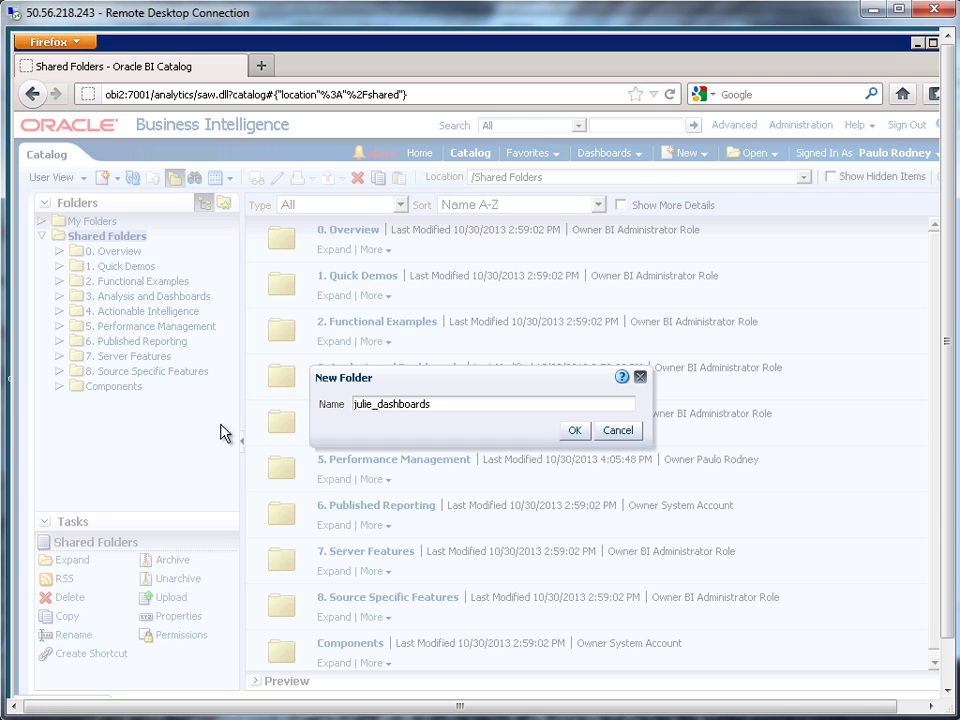
{"action": "left_click", "coordinate": [575, 431]}
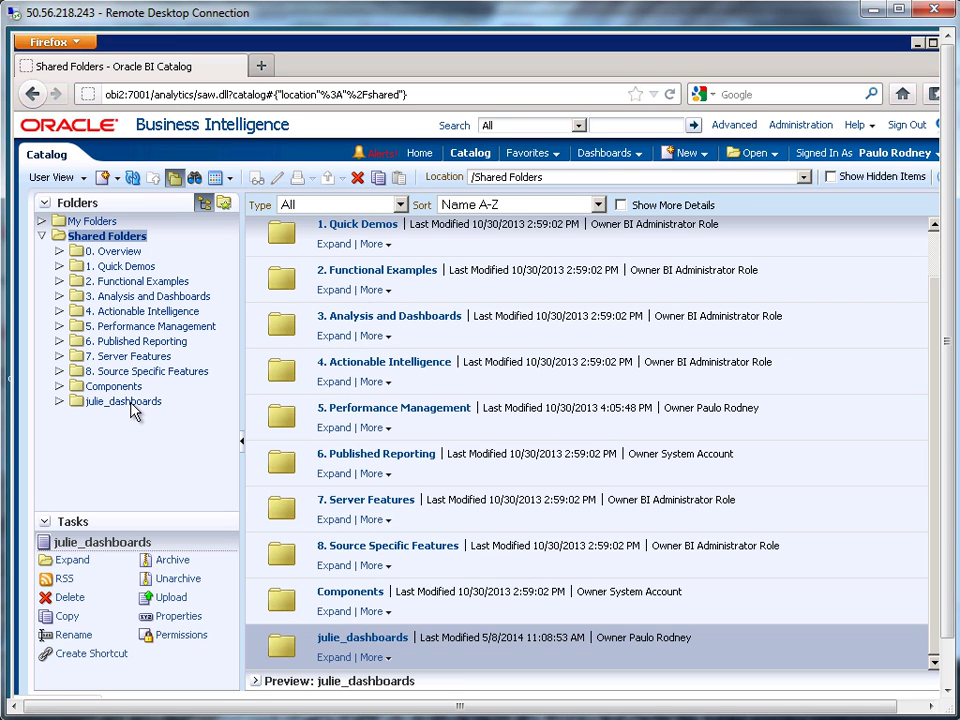
Inside julie_dashboards, create a new dashboard named 'My First Dashboard' and begin adding content.
{"action": "left_click", "coordinate": [77, 403]}
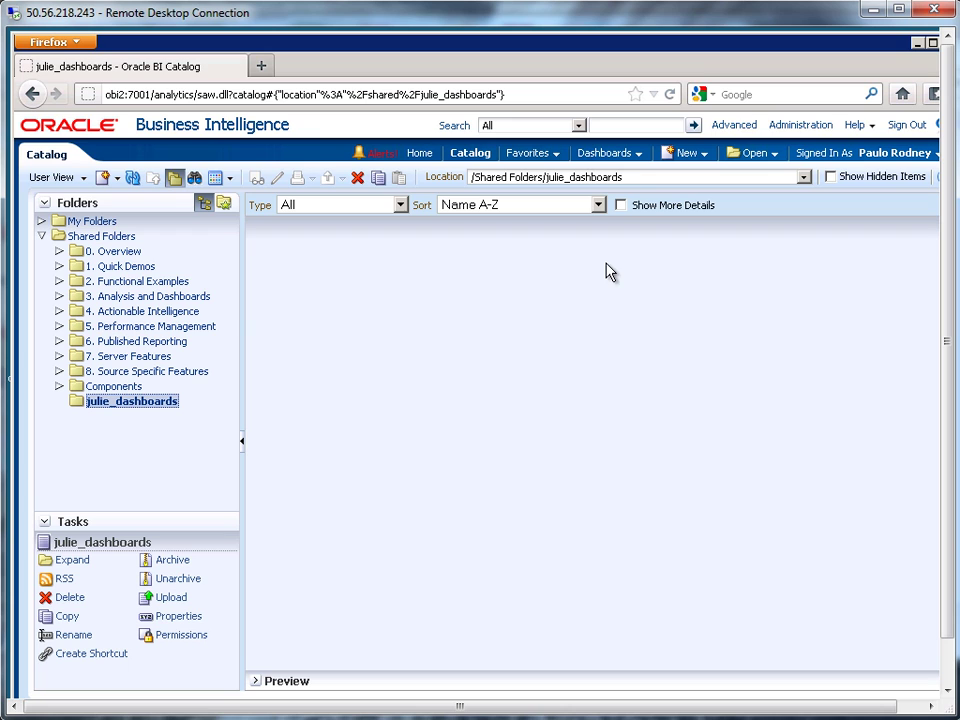
{"action": "left_click", "coordinate": [688, 156]}
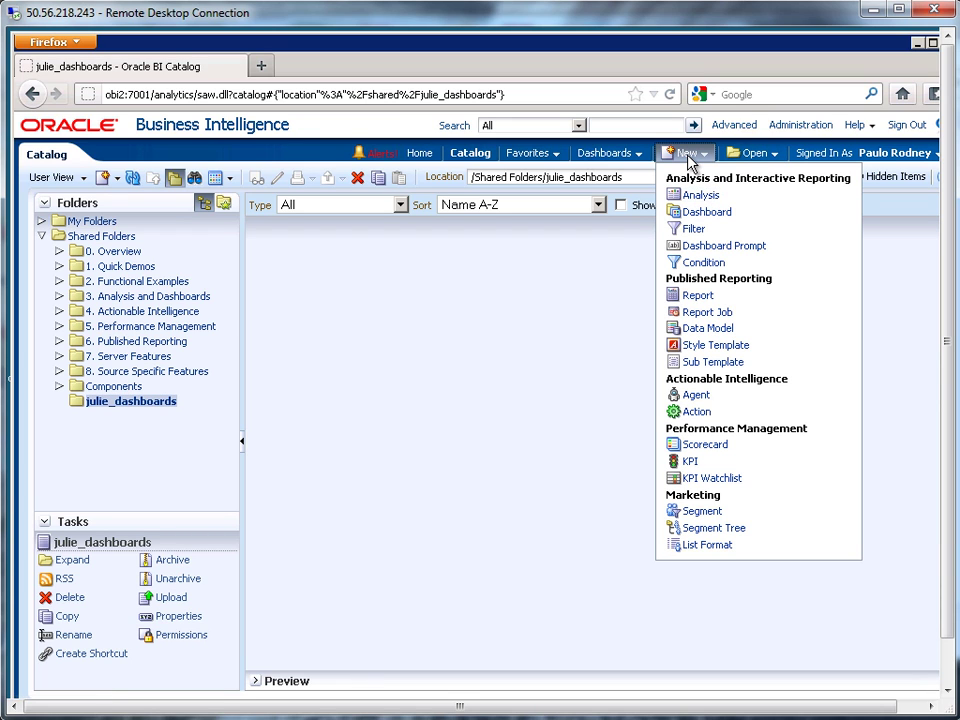
{"action": "left_click", "coordinate": [701, 214]}
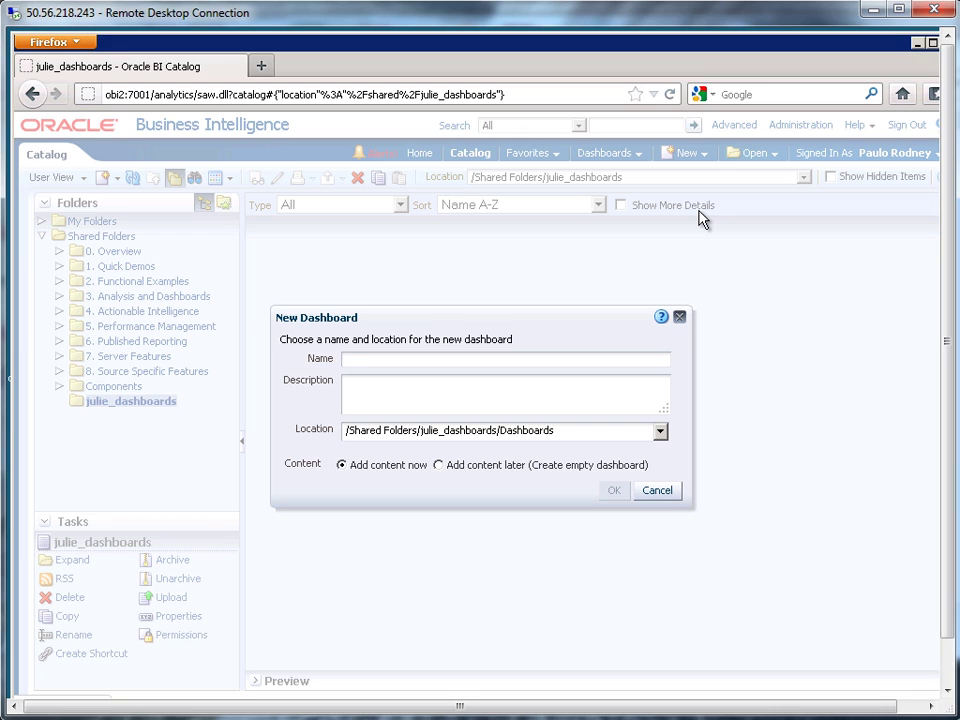
{"action": "type", "text": "My First"}
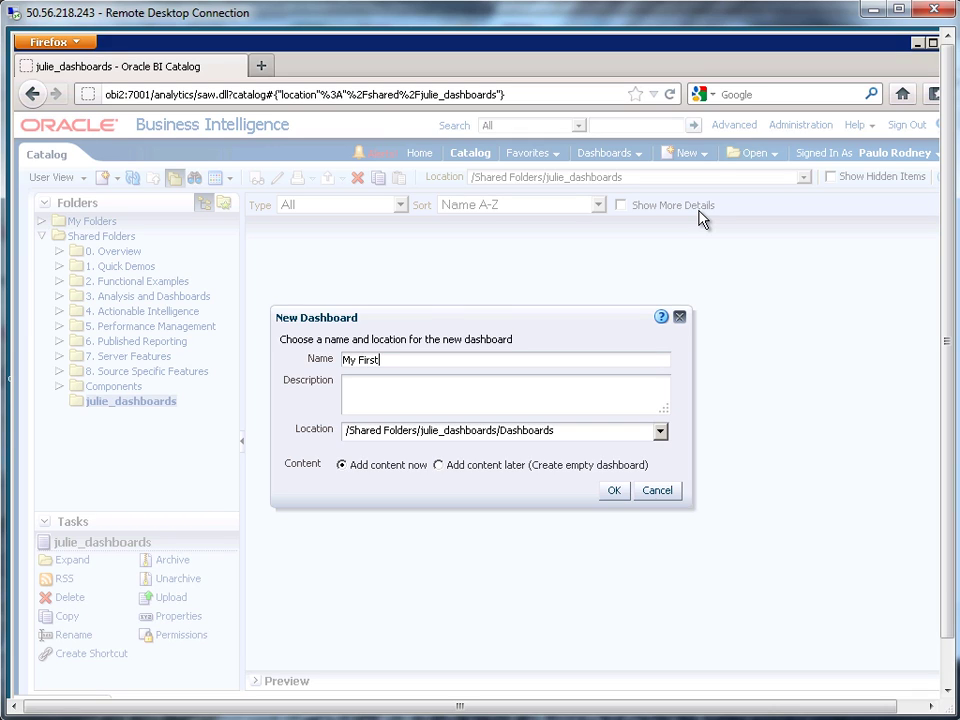
{"action": "type", "text": " Dashboards"}
{"action": "left_click", "coordinate": [611, 490]}
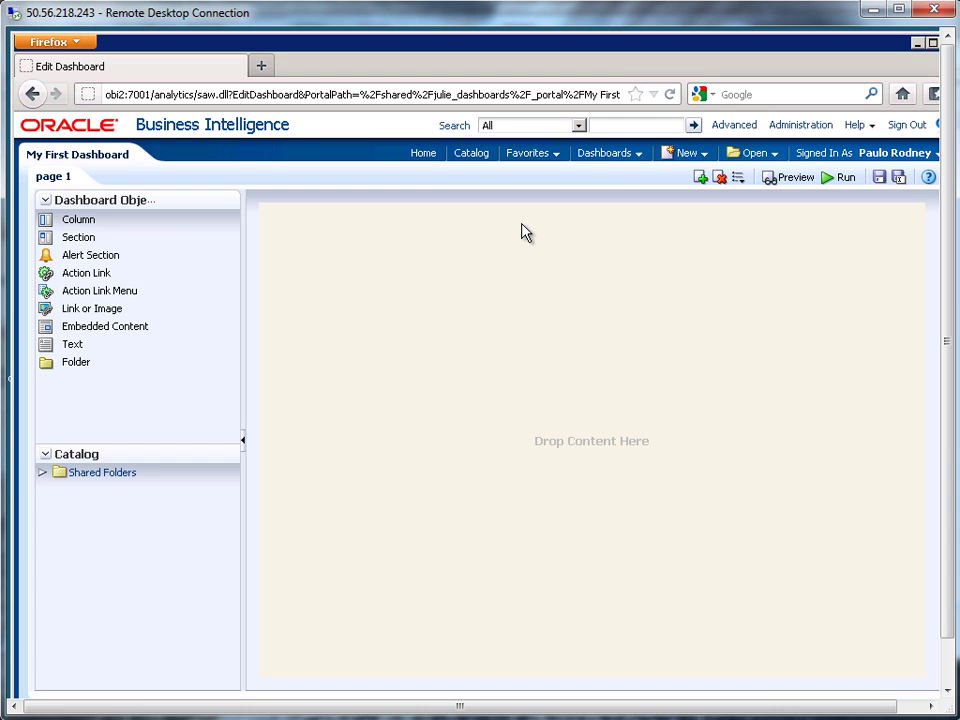
{"action": "left_click", "coordinate": [614, 156]}
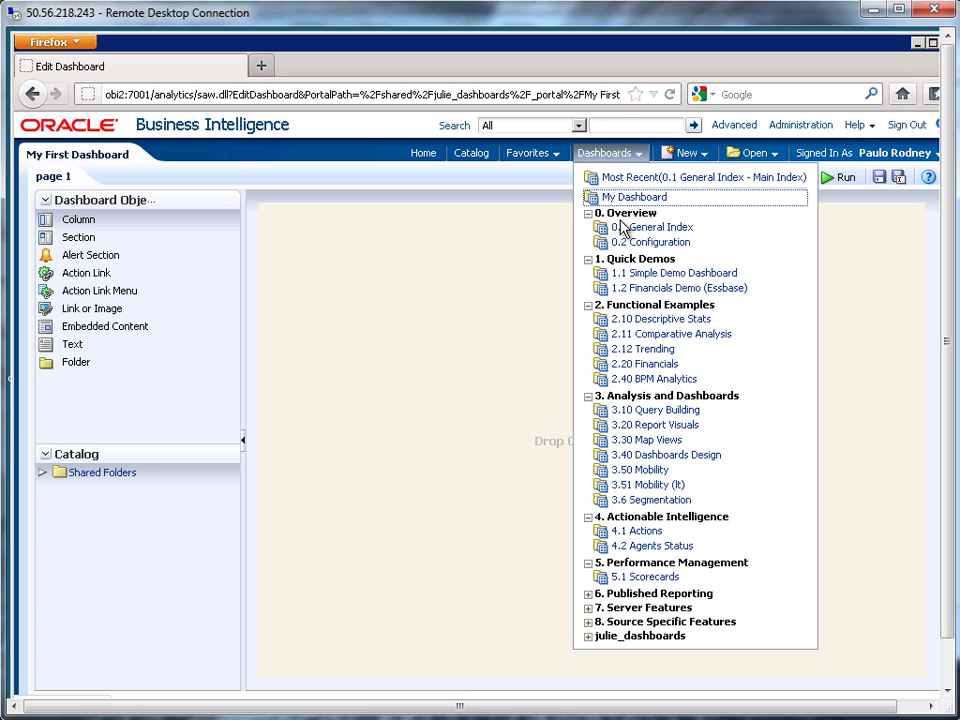
{"action": "left_click", "coordinate": [592, 638]}
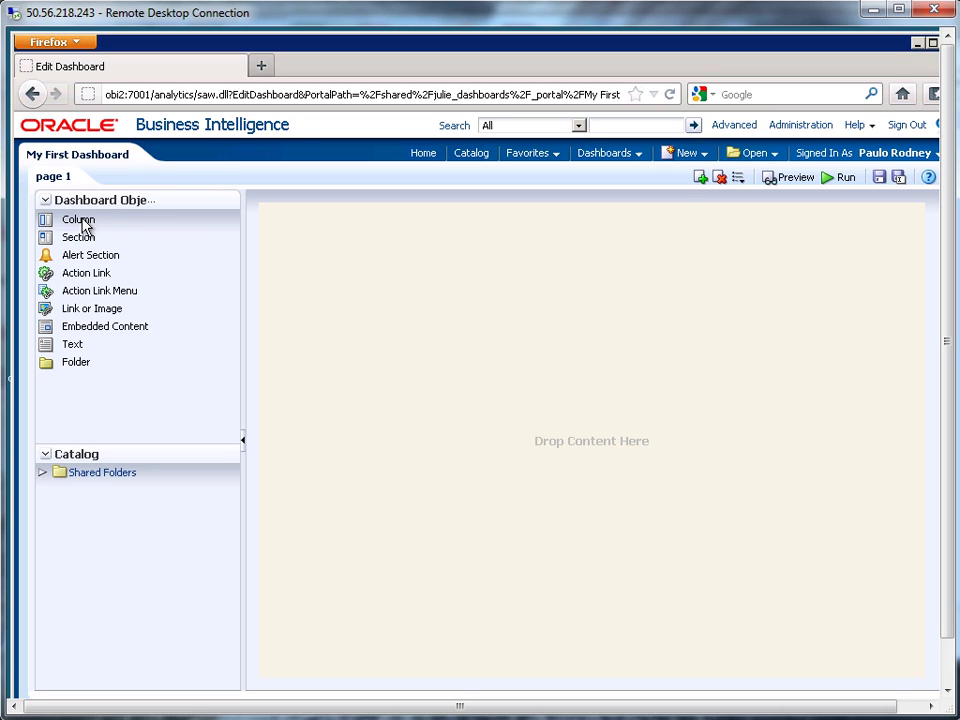
Drag a Column onto the empty page and a Text object into Column 1.
{"action": "left_click_drag", "start_coordinate": [85, 226], "coordinate": [368, 237]}
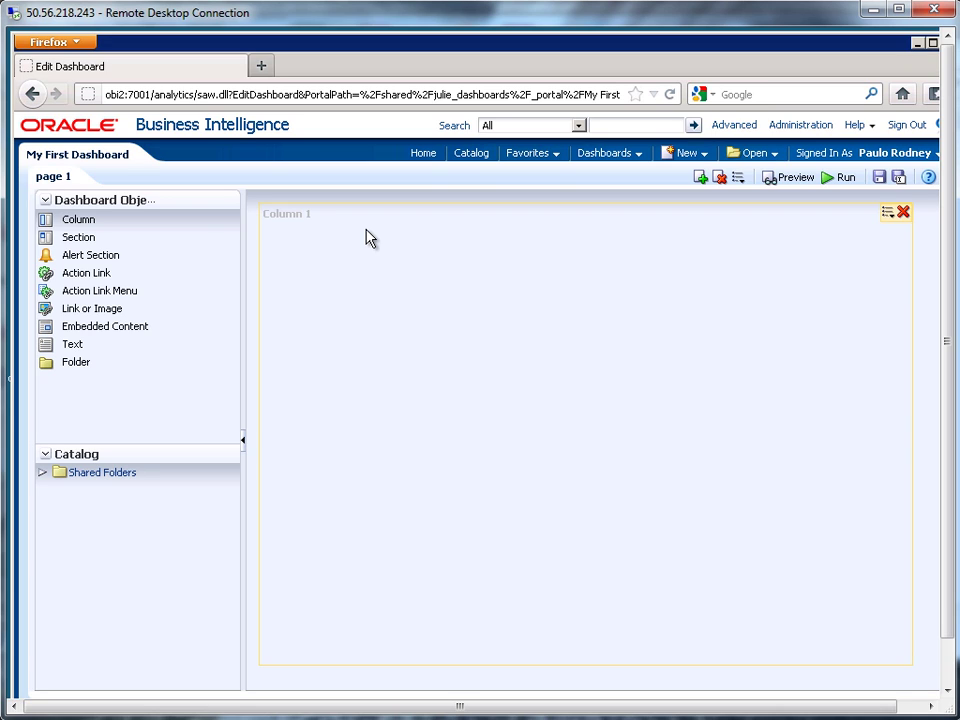
{"action": "left_click_drag", "start_coordinate": [75, 347], "coordinate": [406, 270]}
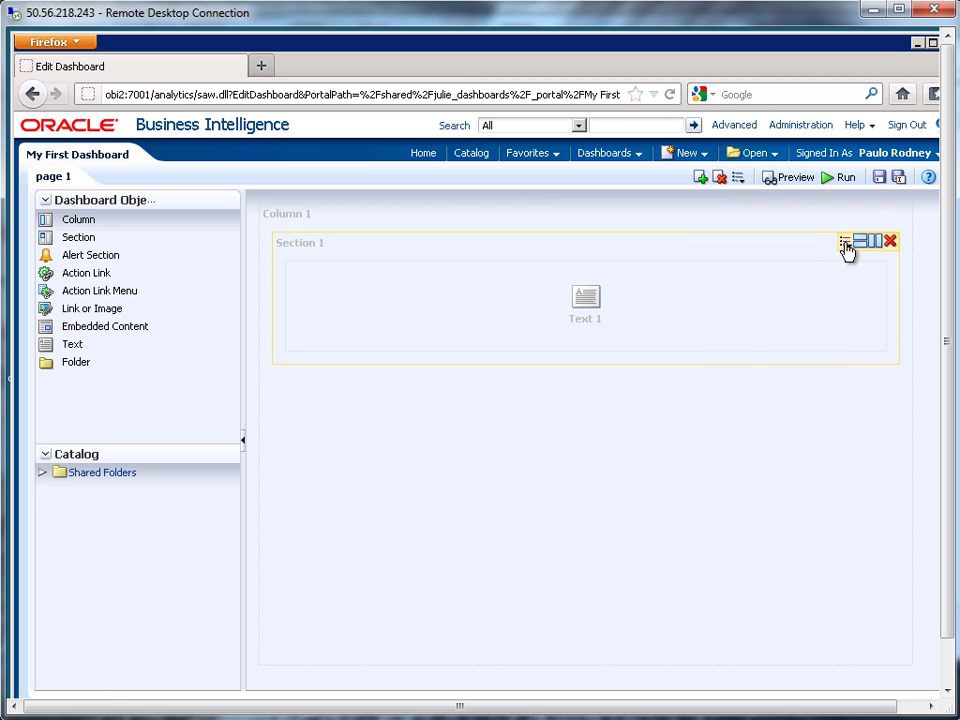
Turn on Show Section Title and rename Section 1 to 'My First Dashboard'.
{"action": "left_click", "coordinate": [845, 248]}
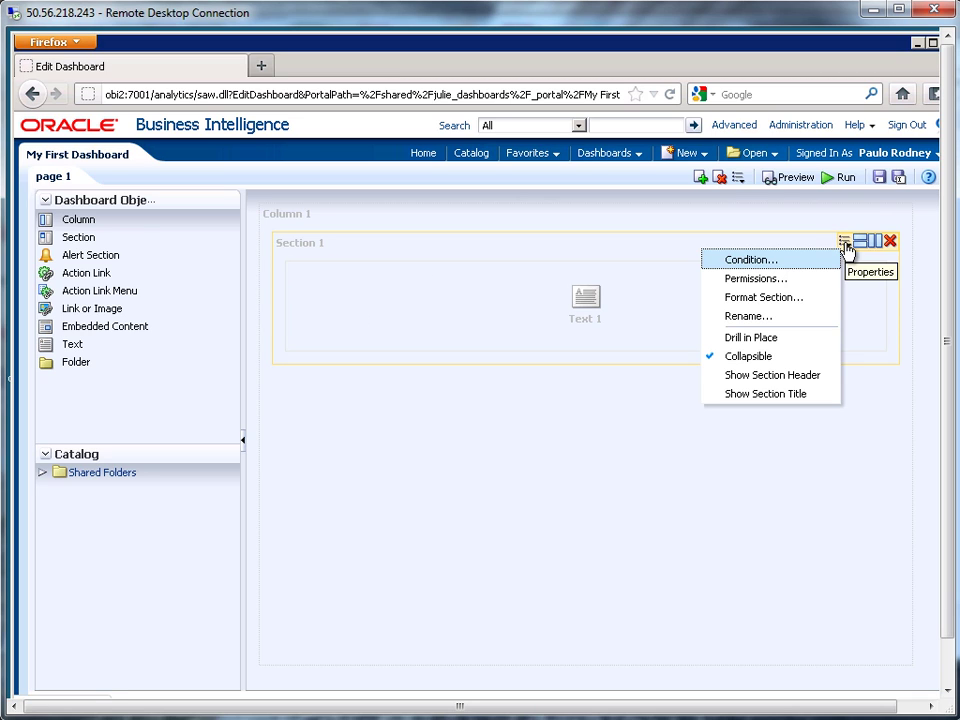
{"action": "left_click", "coordinate": [743, 396]}
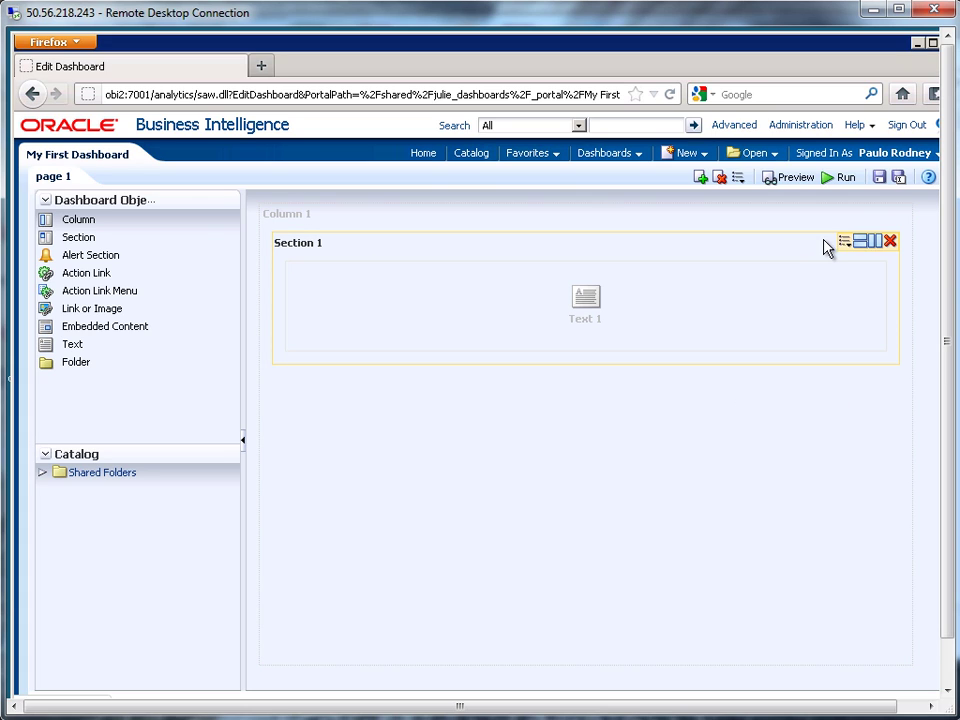
{"action": "left_click", "coordinate": [845, 243]}
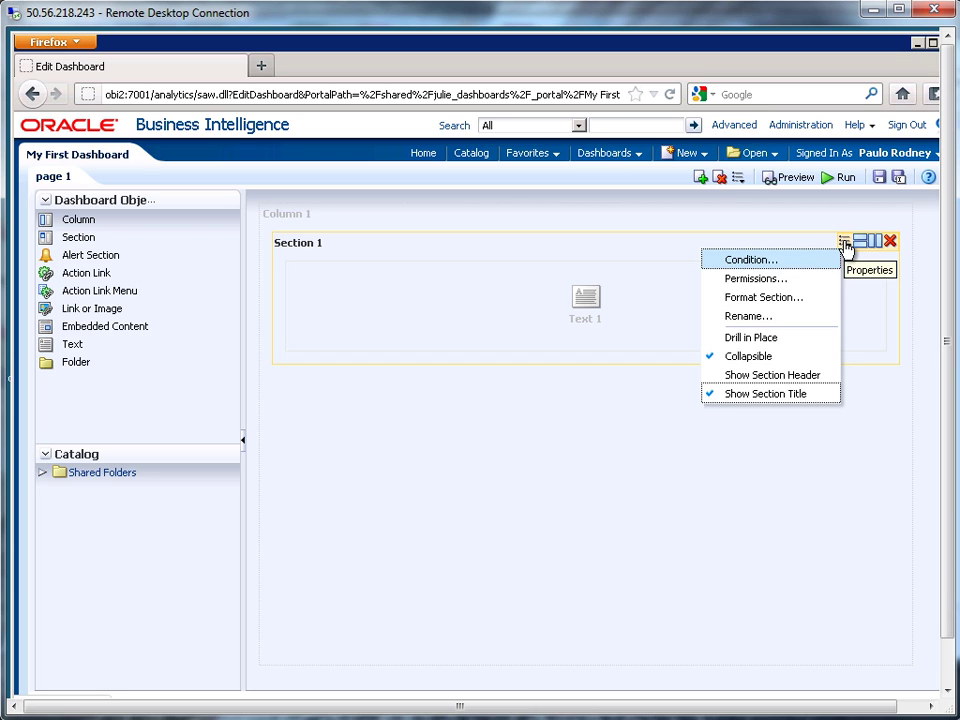
{"action": "left_click", "coordinate": [758, 316]}
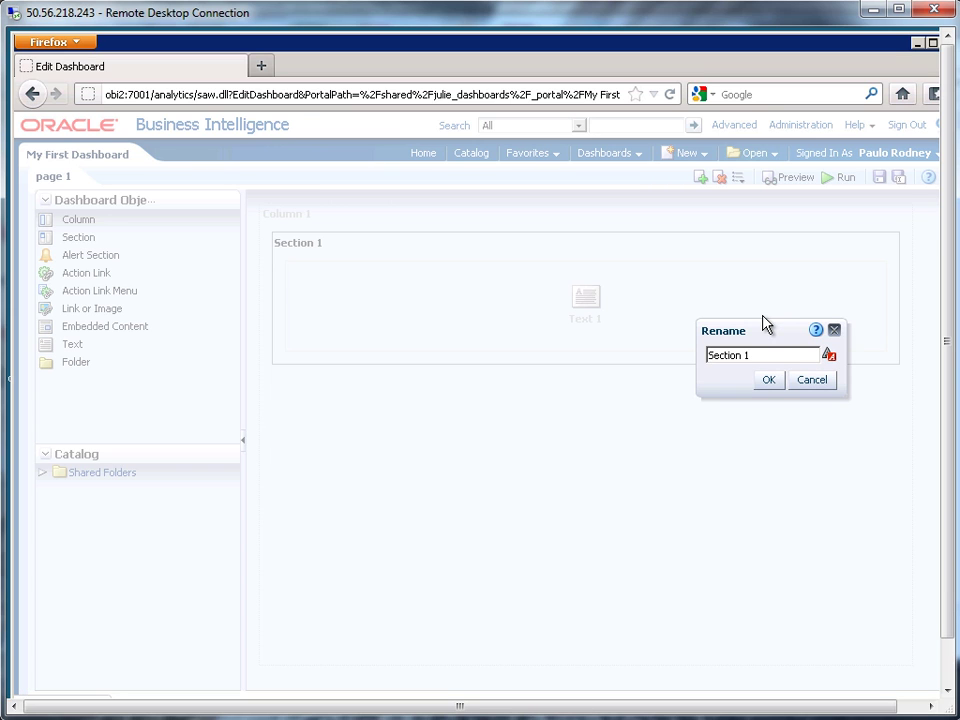
{"action": "left_click_drag", "start_coordinate": [766, 355], "coordinate": [657, 338]}
{"action": "type", "text": "My First Dashboard"}
{"action": "left_click", "coordinate": [767, 383]}
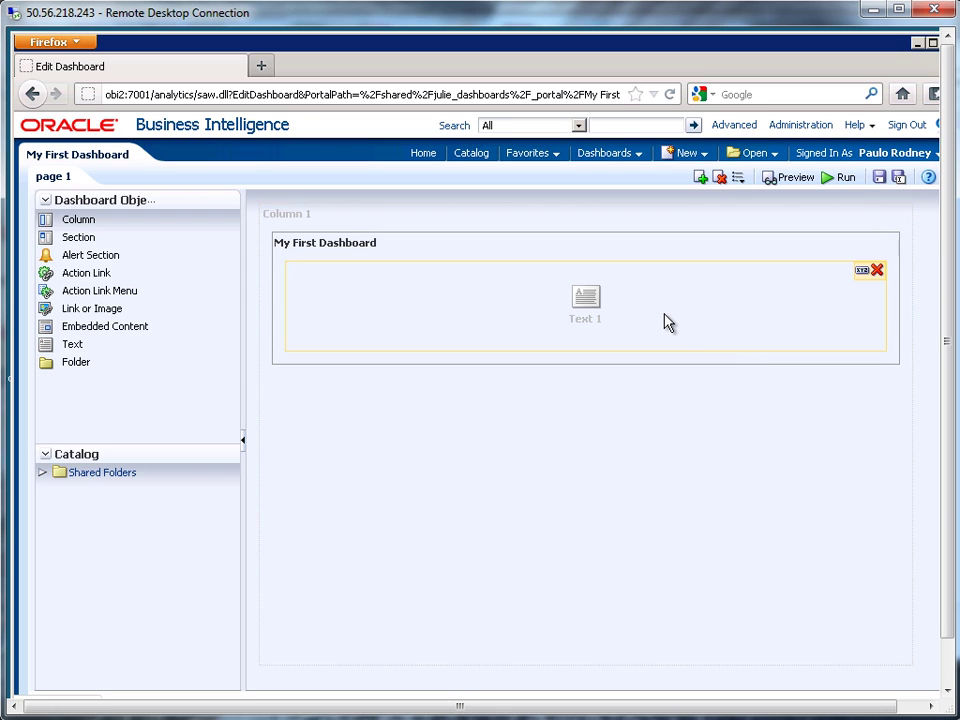
Enter 'Here is where some sample text goes.' in Text 1 as bold HTML markup and confirm.
{"action": "left_click", "coordinate": [862, 272]}
{"action": "type", "text": "He"}
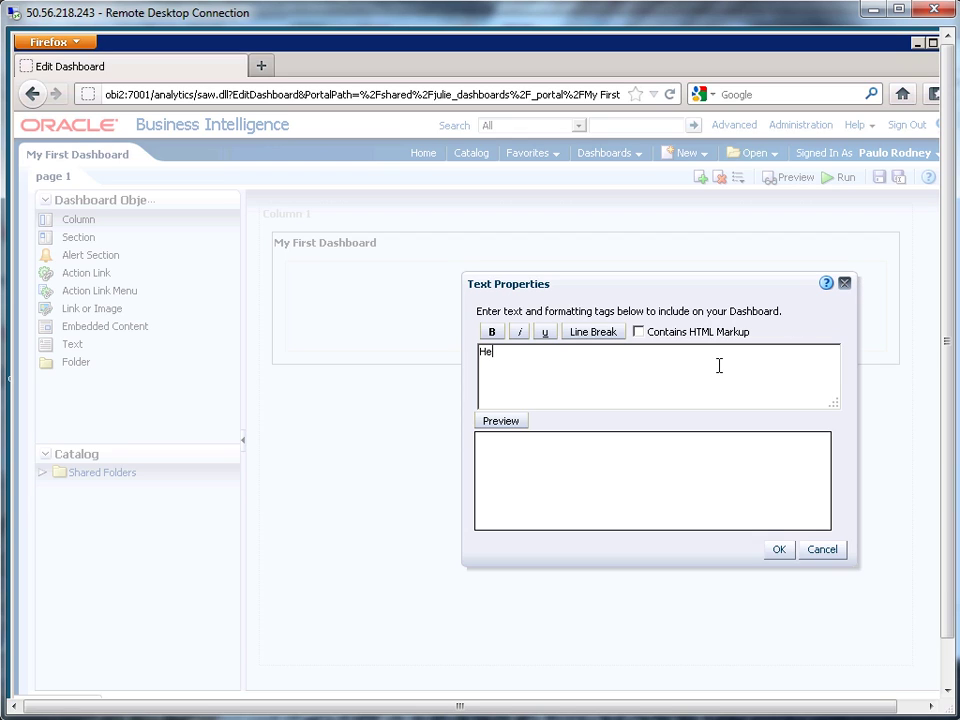
{"action": "type", "text": "re is where some sample t"}
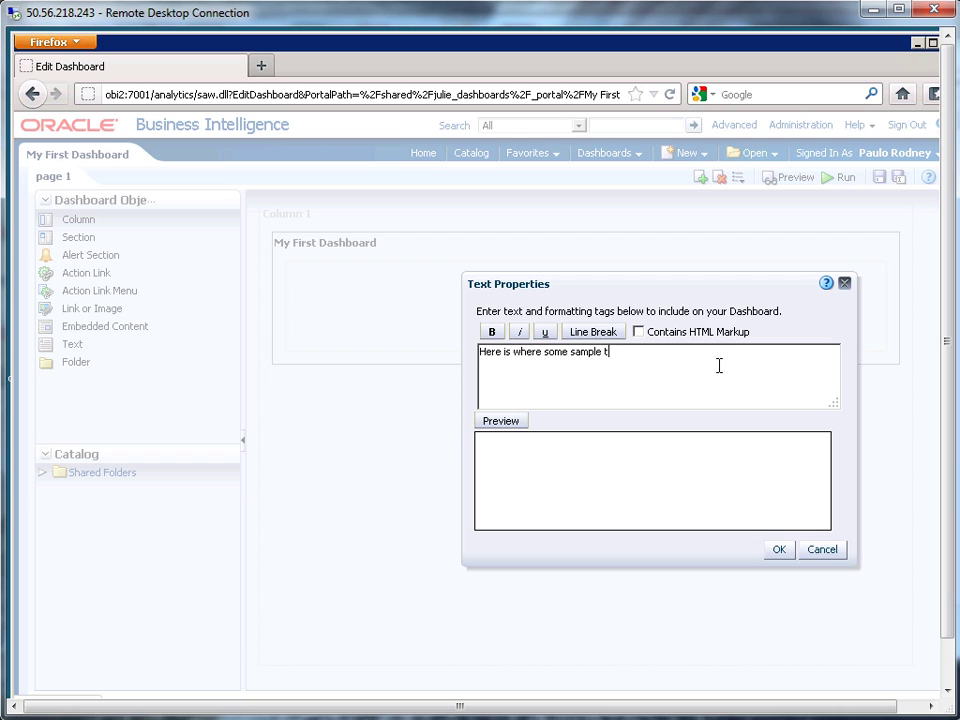
{"action": "type", "text": "ext goess."}
{"action": "key", "text": "BackSpace"}
{"action": "key", "text": "BackSpace"}
{"action": "key", "text": "BackSpace"}
{"action": "left_click", "coordinate": [639, 332]}
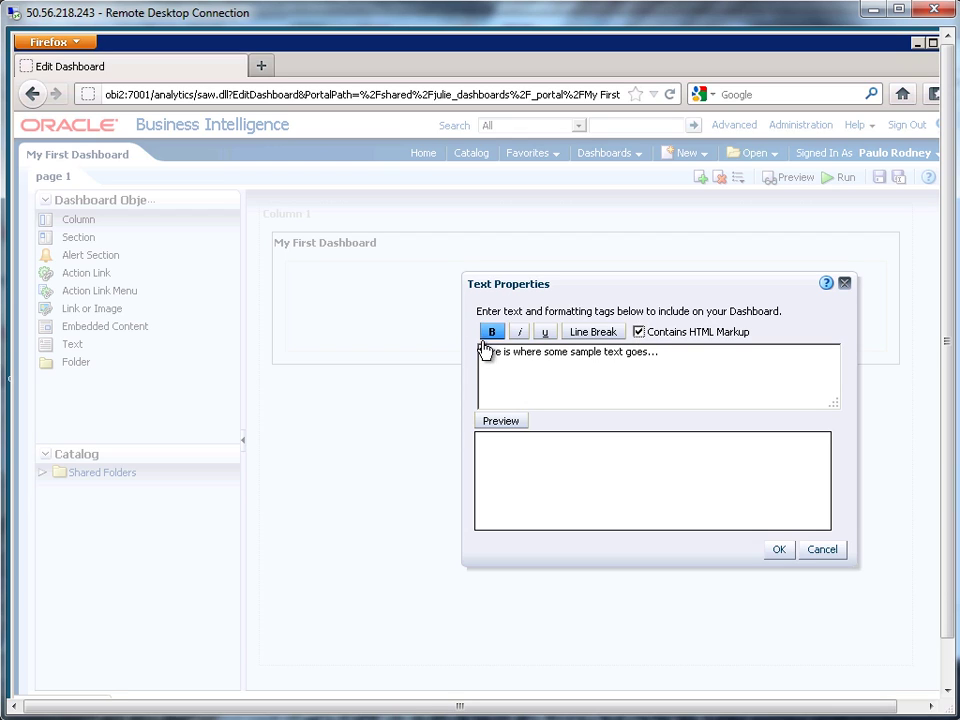
{"action": "left_click_drag", "start_coordinate": [481, 352], "coordinate": [546, 352]}
{"action": "left_click_drag", "start_coordinate": [670, 343], "coordinate": [662, 352]}
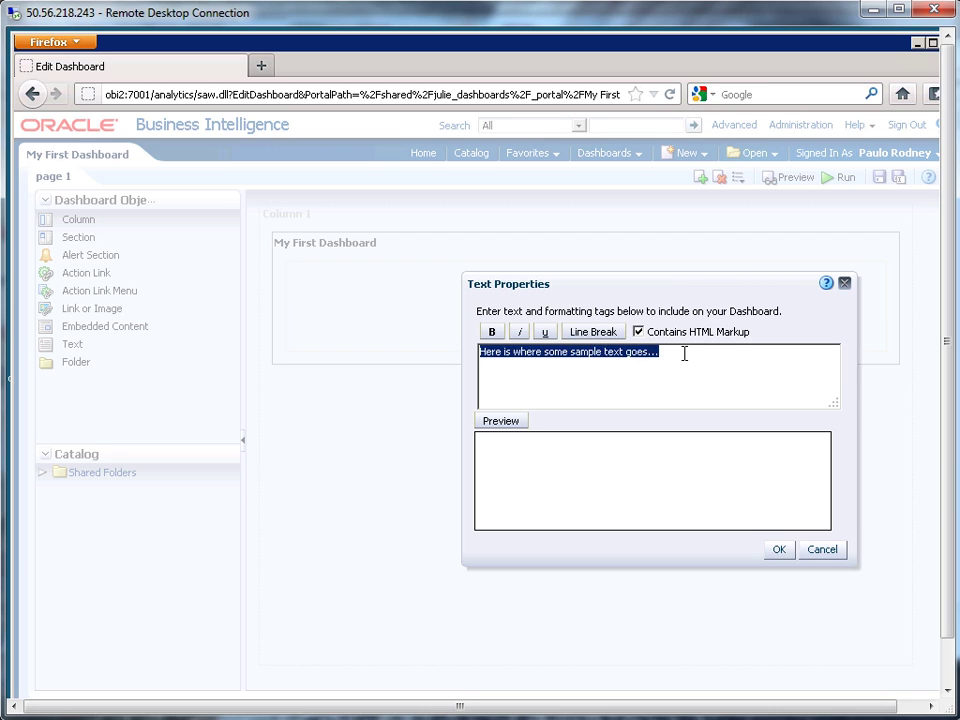
{"action": "left_click", "coordinate": [491, 334]}
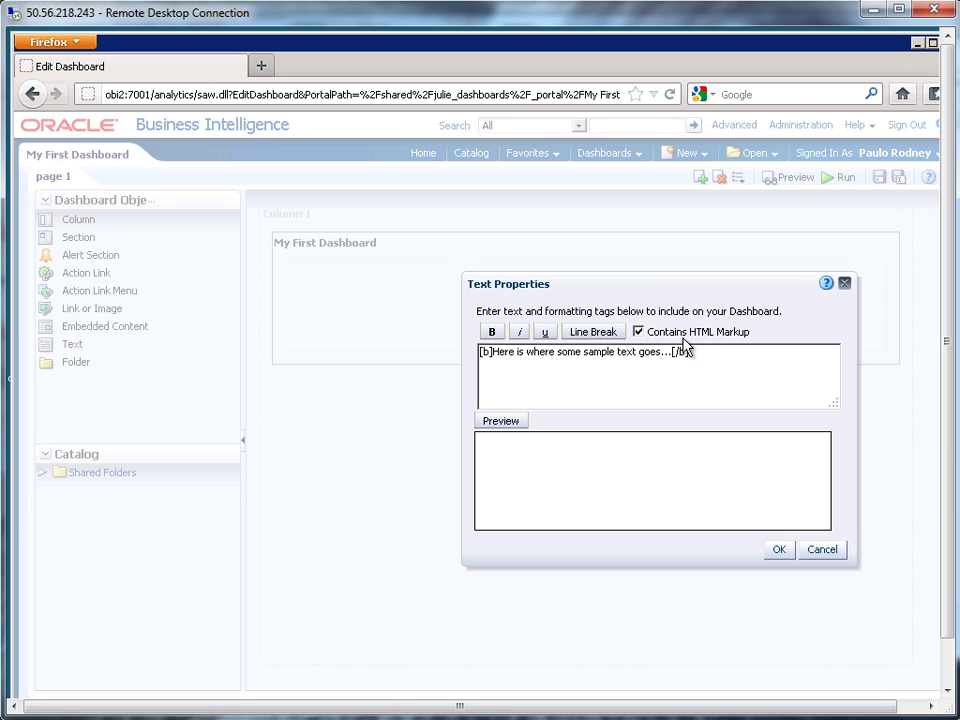
{"action": "left_click", "coordinate": [503, 422]}
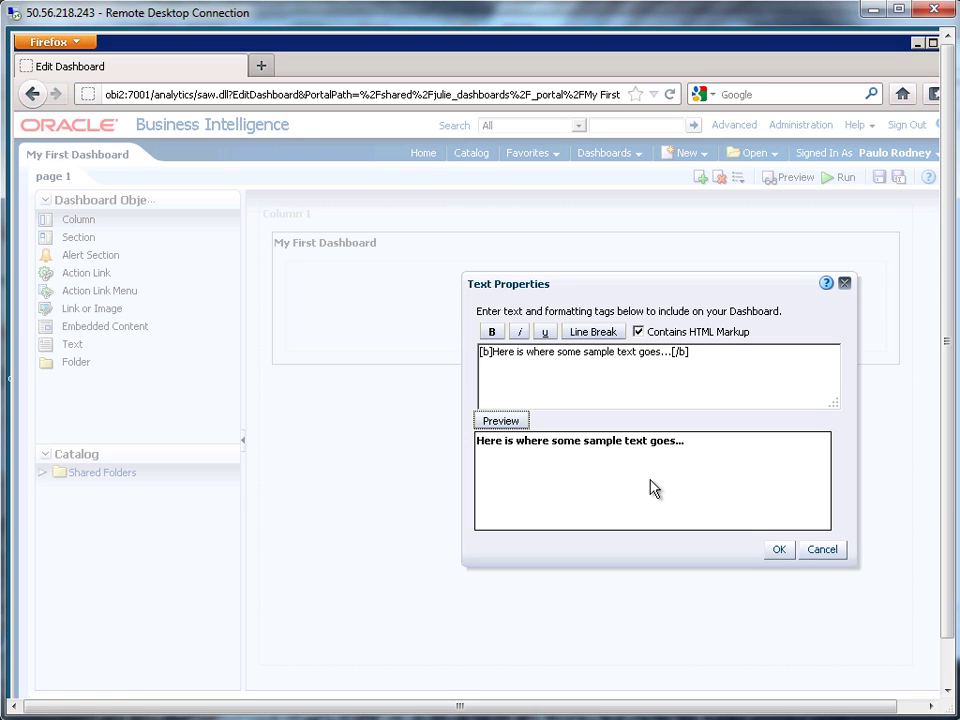
{"action": "left_click", "coordinate": [778, 550]}
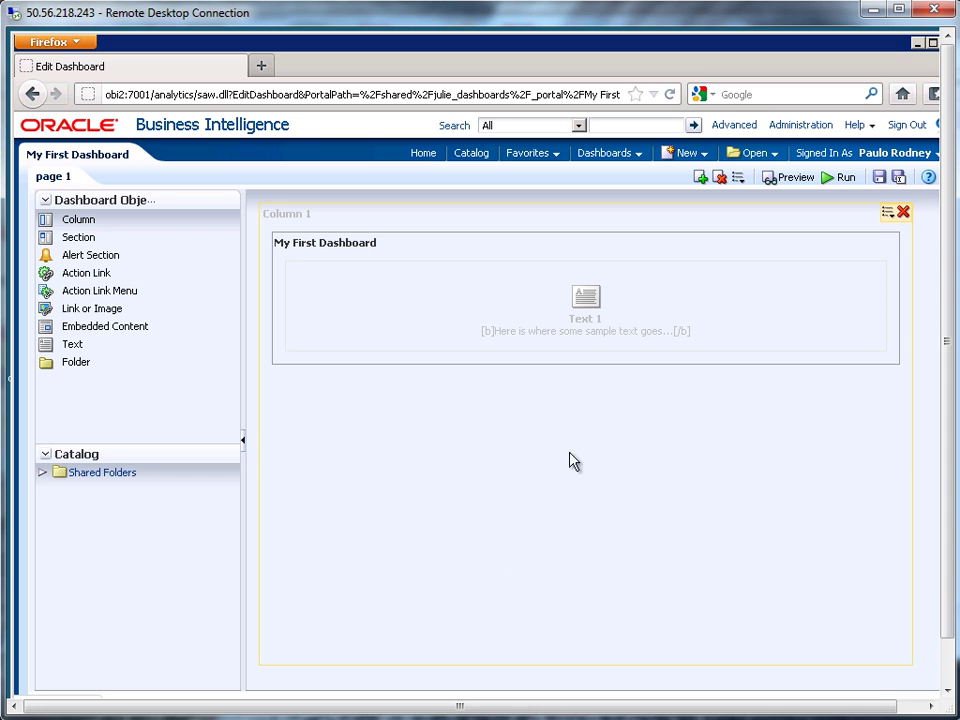
Drag Product Line Analysis from 1. Quick Demos > Simple Demo Dashboard > Brand Analysis into Column 1.
{"action": "left_click", "coordinate": [42, 474]}
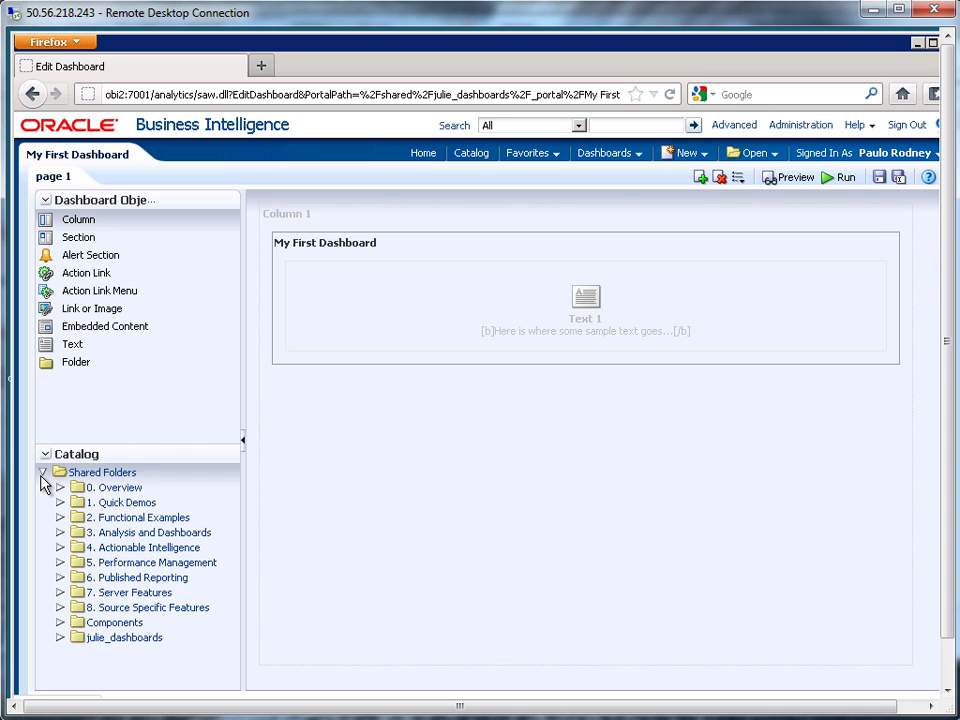
{"action": "left_click", "coordinate": [60, 534]}
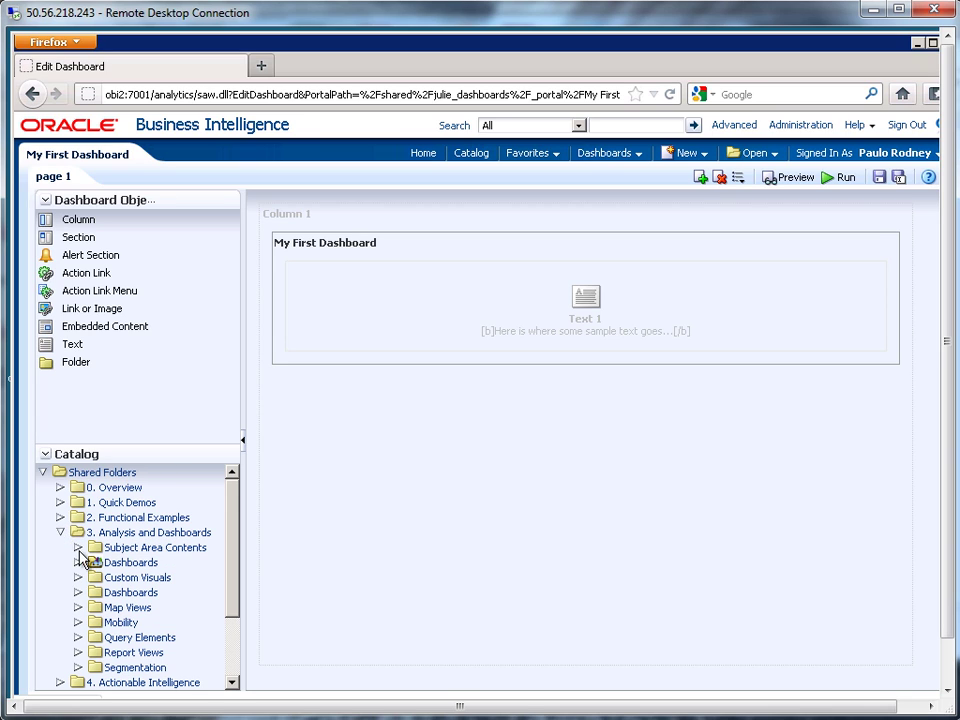
{"action": "left_click", "coordinate": [60, 503]}
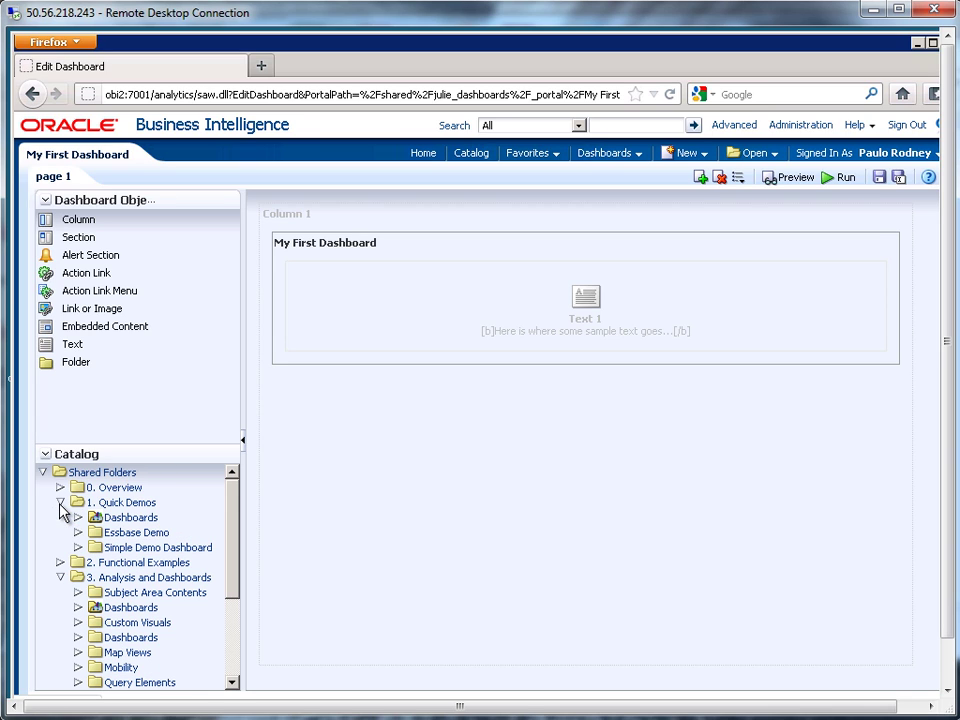
{"action": "left_click", "coordinate": [78, 549]}
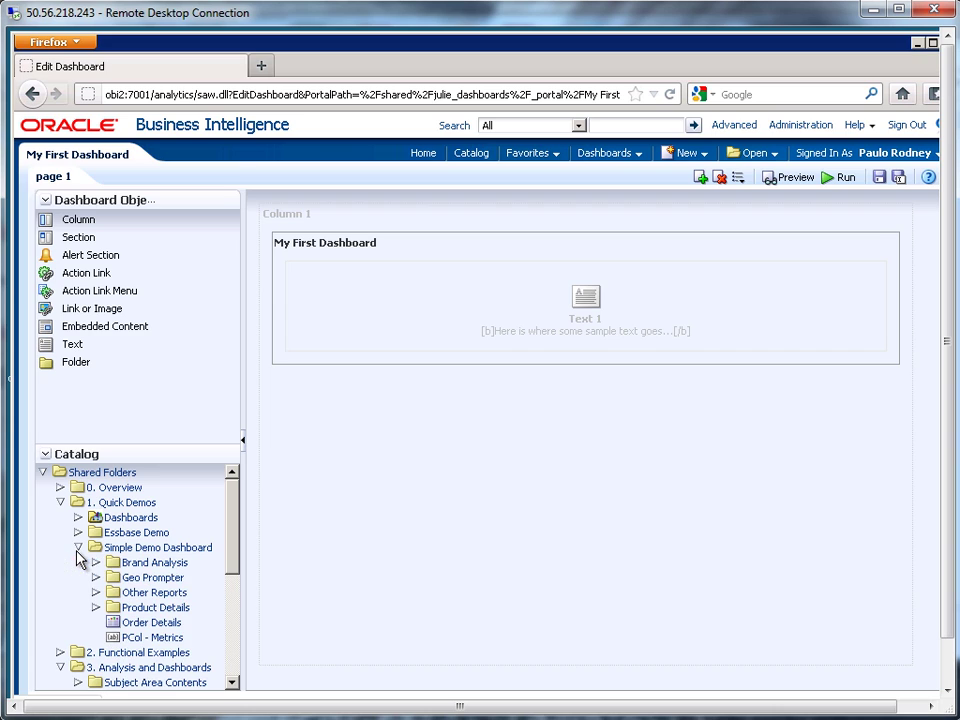
{"action": "left_click", "coordinate": [96, 563]}
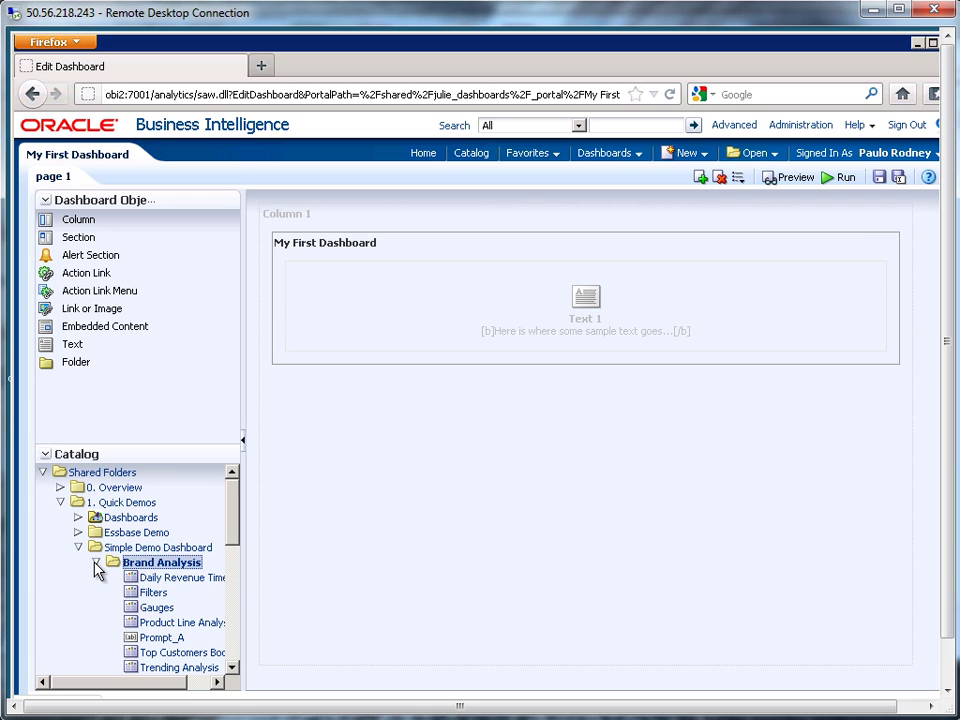
{"action": "left_click", "coordinate": [163, 622]}
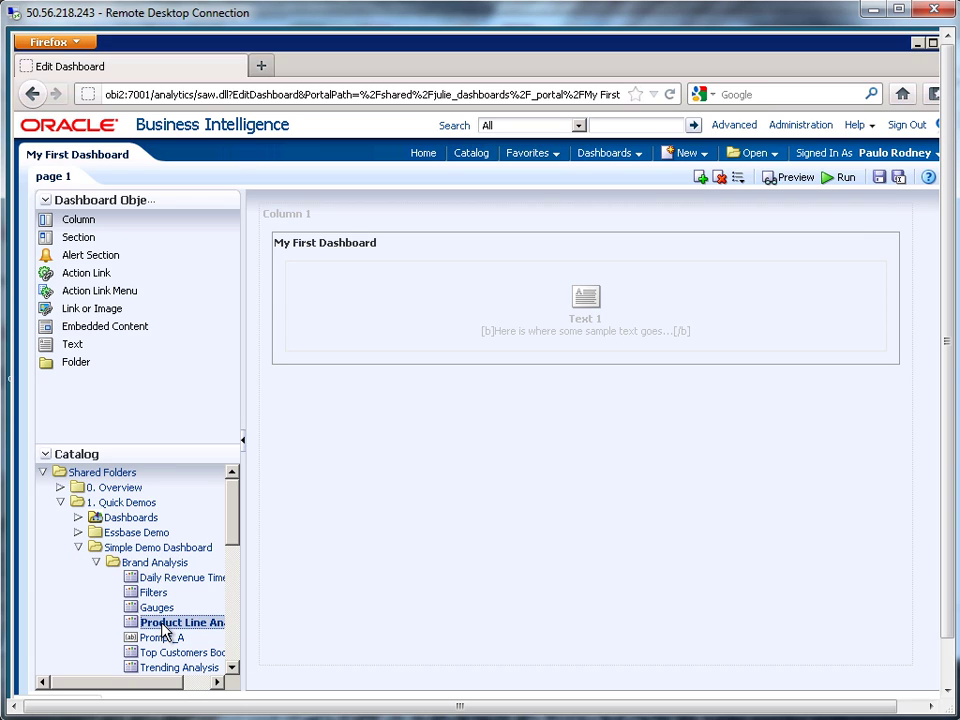
{"action": "left_click_drag", "start_coordinate": [163, 625], "coordinate": [449, 549]}
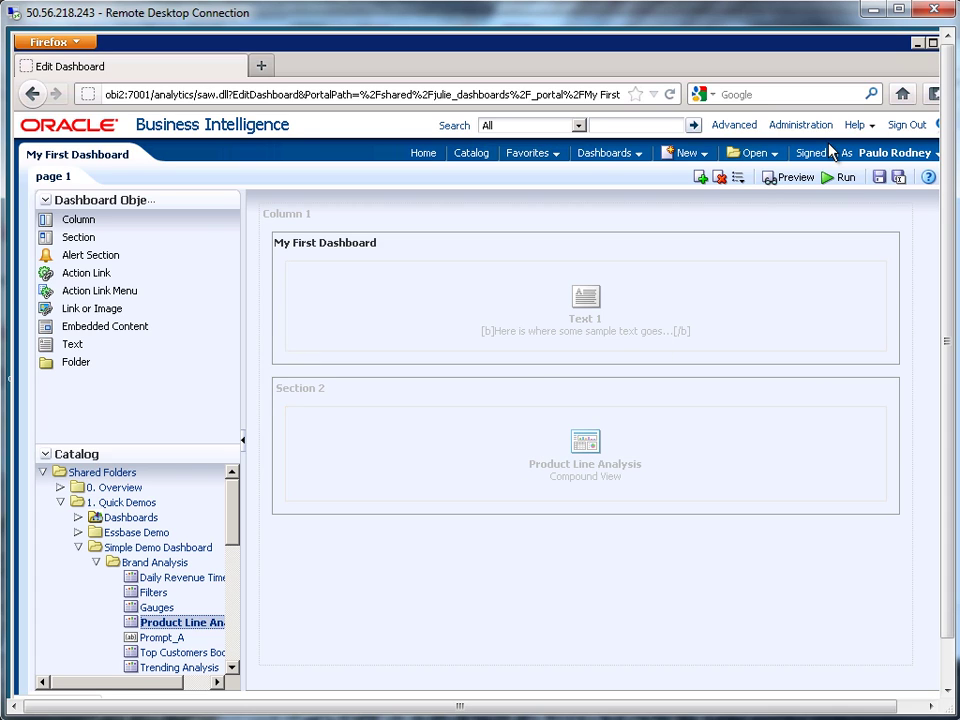
Save and run the dashboard, collapsing and re-expanding both the Product Line Analysis and sample-text sections.
{"action": "left_click", "coordinate": [880, 180]}
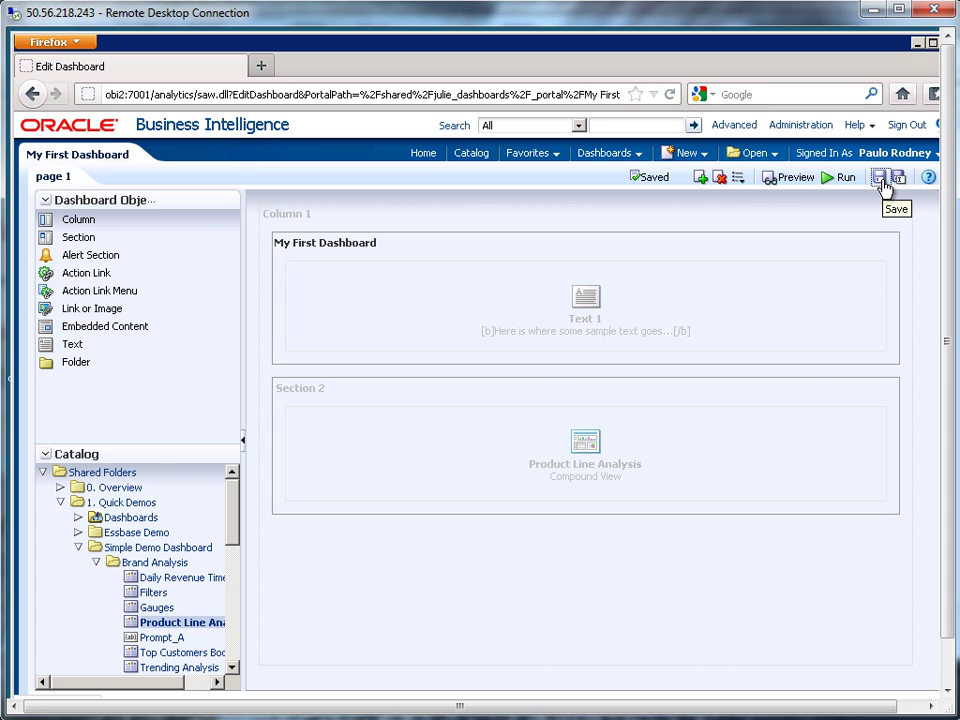
{"action": "left_click", "coordinate": [843, 180]}
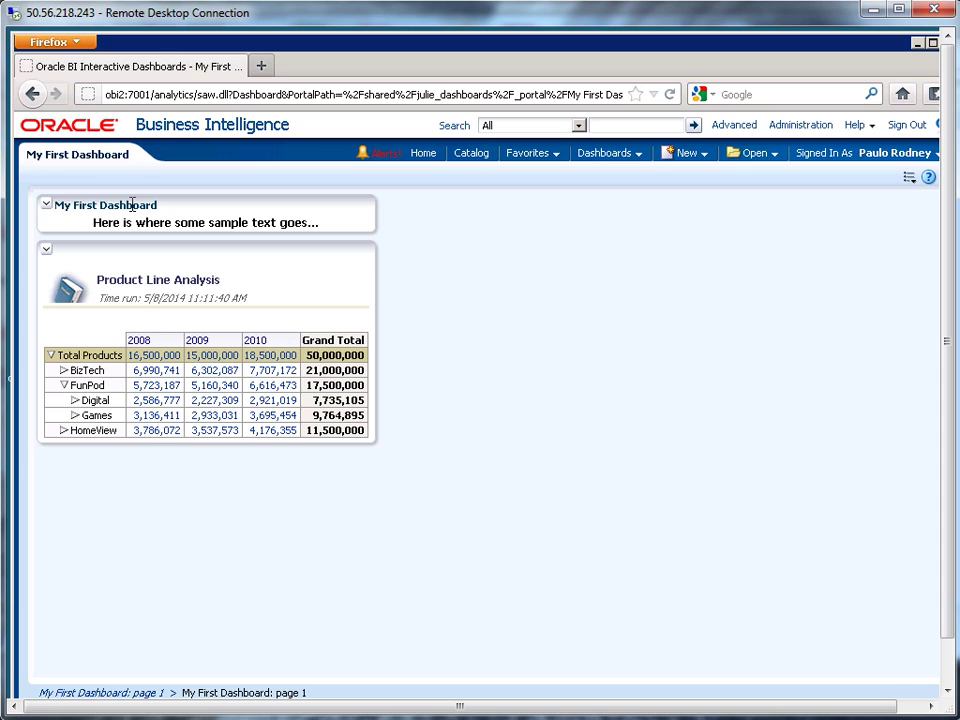
{"action": "left_click", "coordinate": [46, 250]}
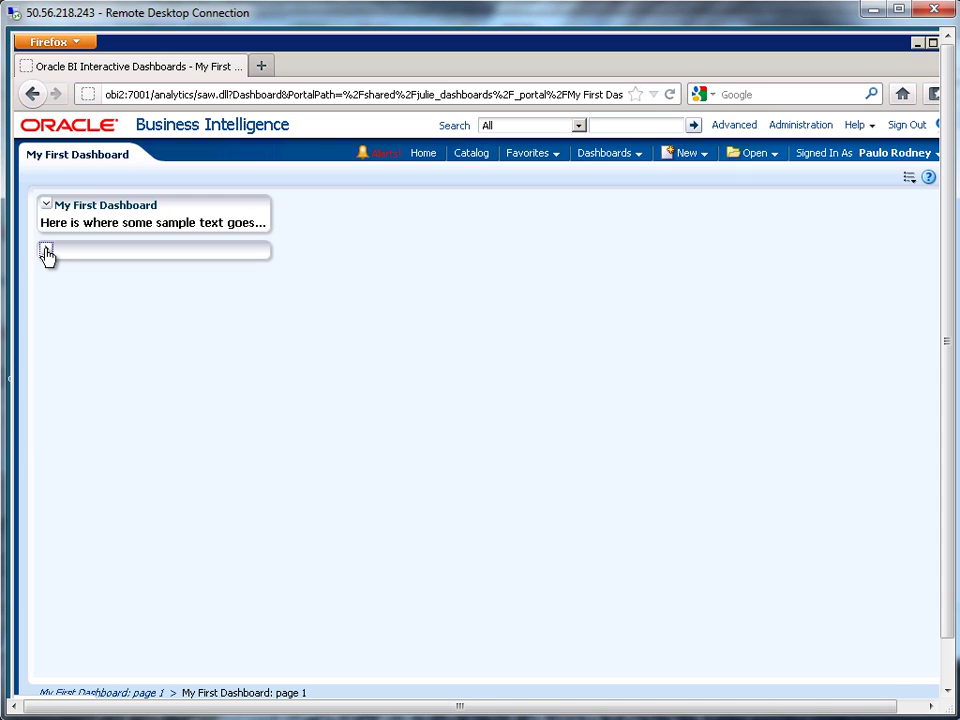
{"action": "left_click", "coordinate": [46, 250]}
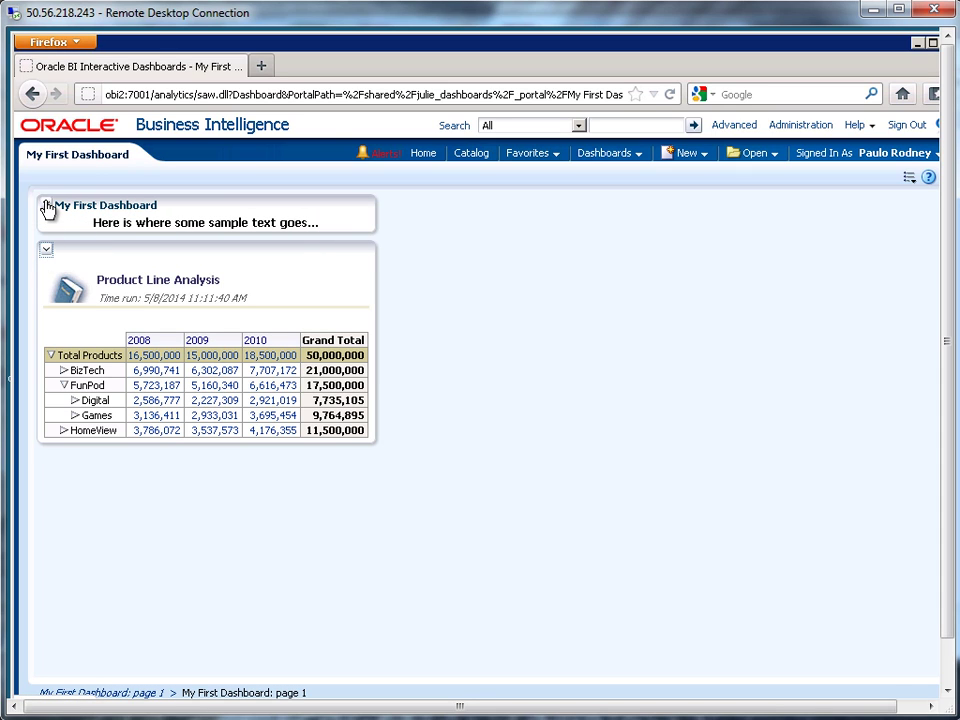
{"action": "left_click", "coordinate": [46, 205]}
{"action": "left_click", "coordinate": [46, 205]}
{"action": "left_click", "coordinate": [909, 180]}
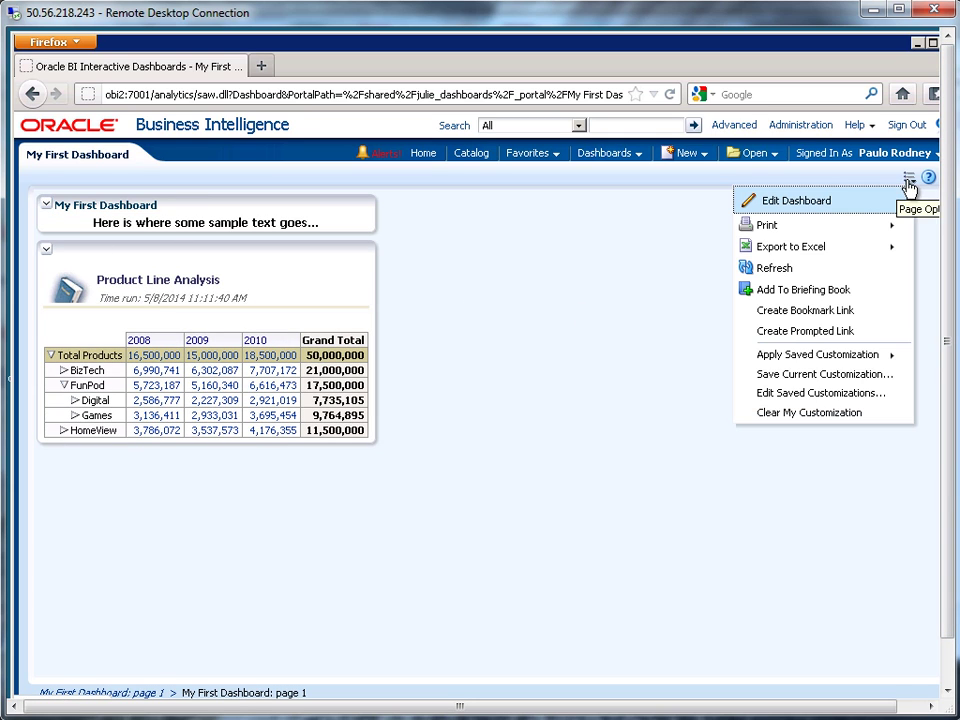
Turn off Collapsible for the text and Product Line Analysis sections, then save and run the dashboard.
{"action": "left_click", "coordinate": [814, 205]}
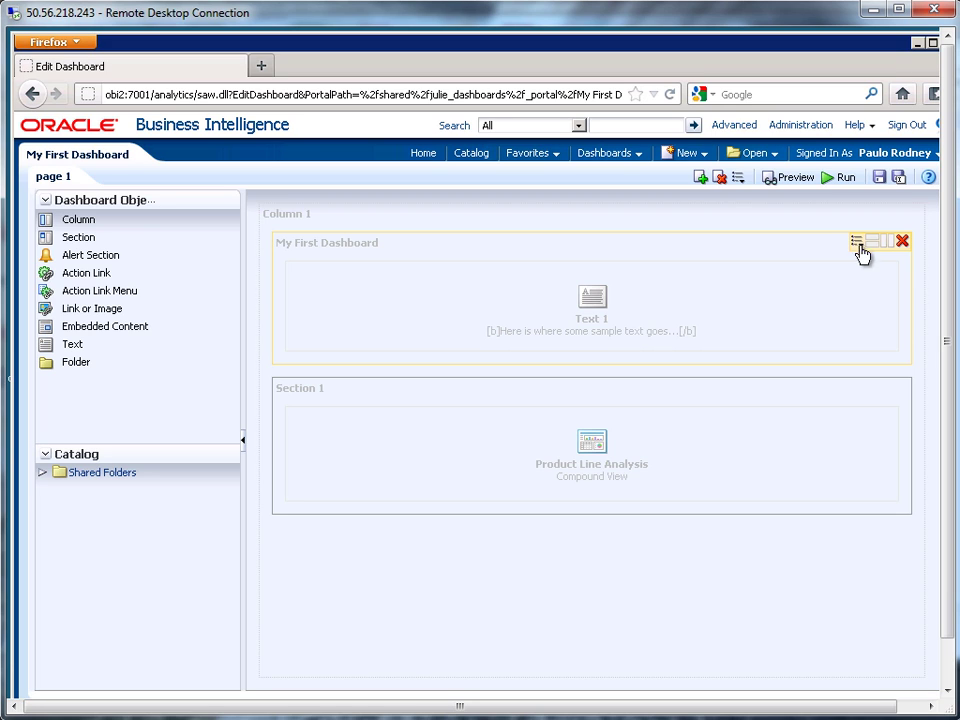
{"action": "left_click", "coordinate": [857, 243]}
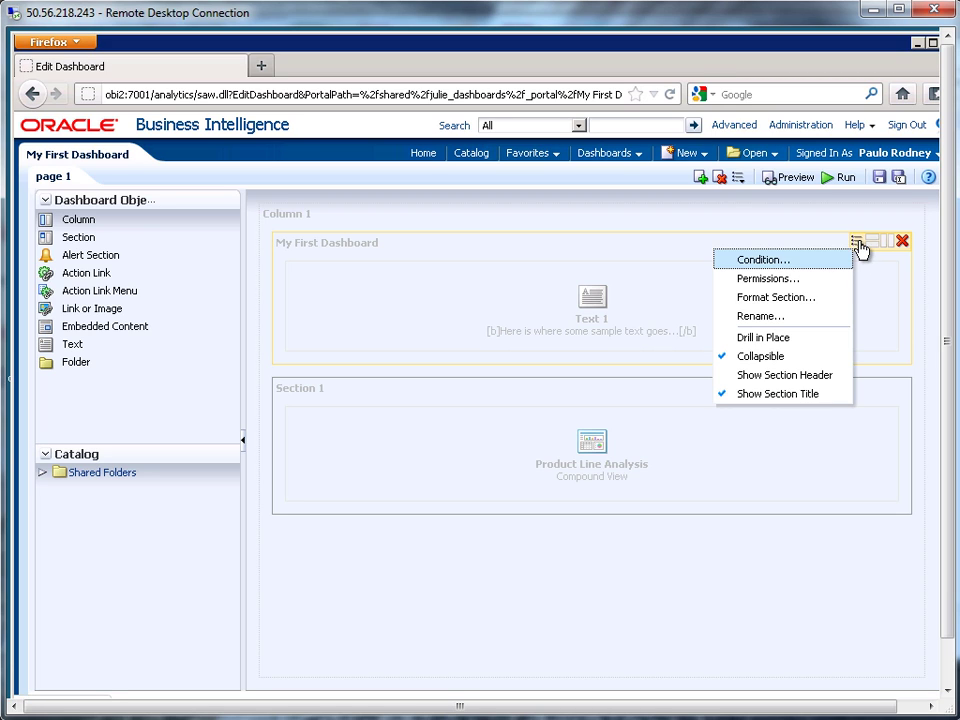
{"action": "left_click", "coordinate": [776, 369]}
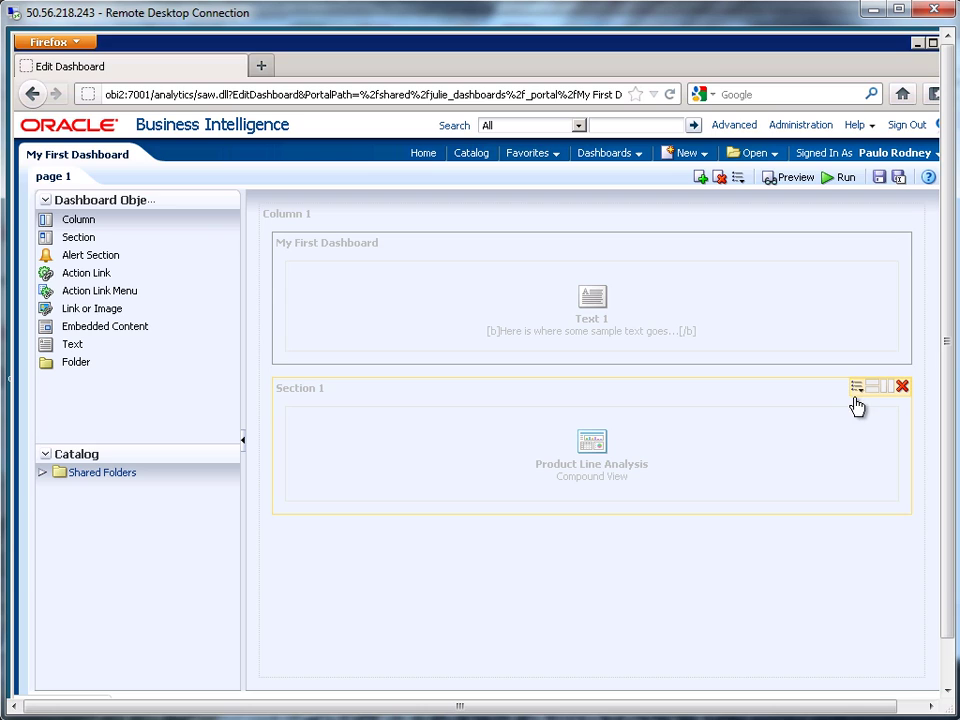
{"action": "left_click", "coordinate": [856, 388]}
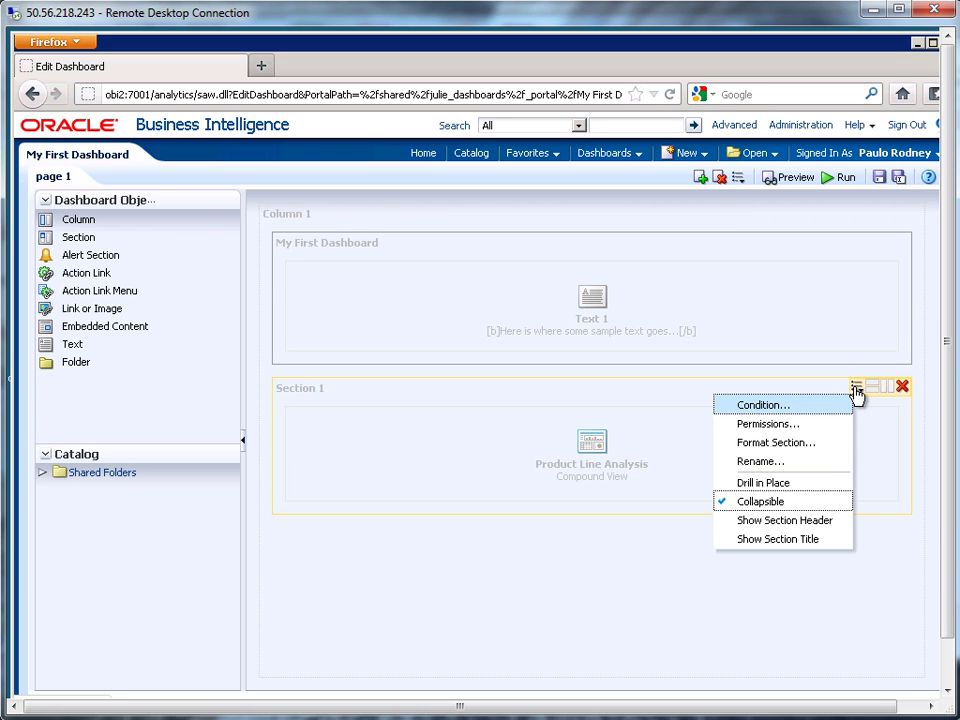
{"action": "left_click", "coordinate": [778, 503]}
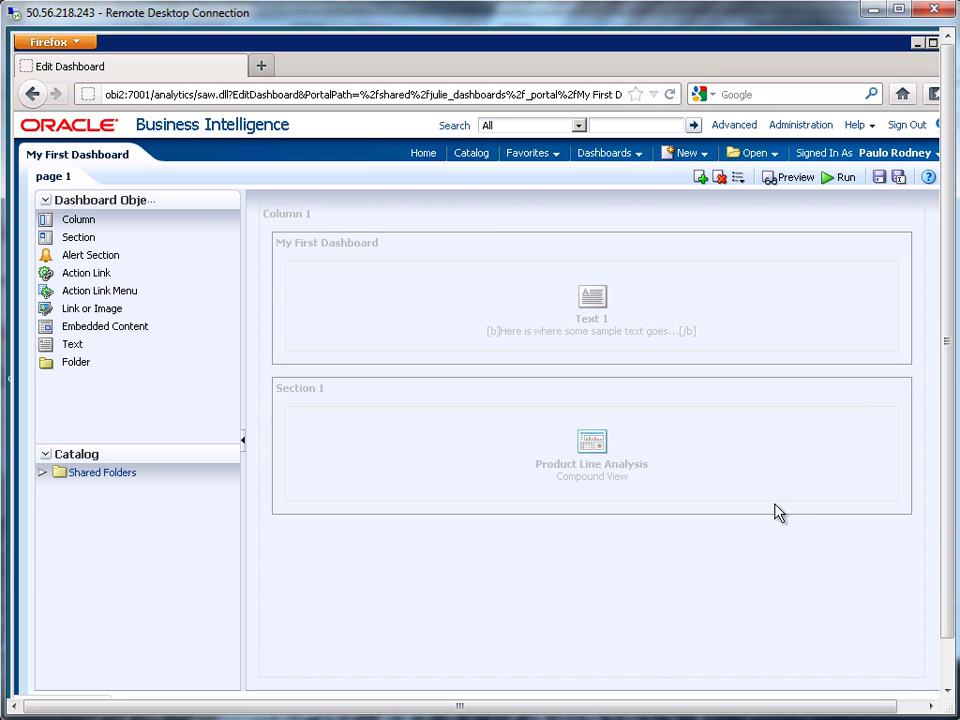
{"action": "left_click", "coordinate": [880, 180]}
{"action": "left_click", "coordinate": [844, 179]}
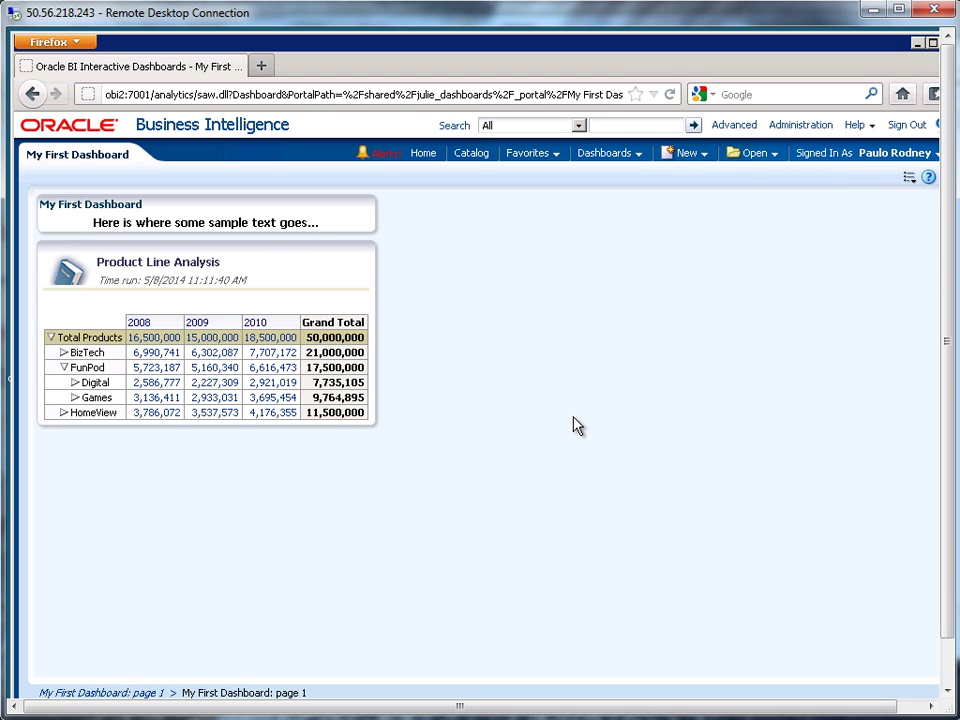
In the catalog, expand julie_dashboards and select the saved My First Dashboard.
{"action": "left_click", "coordinate": [474, 155]}
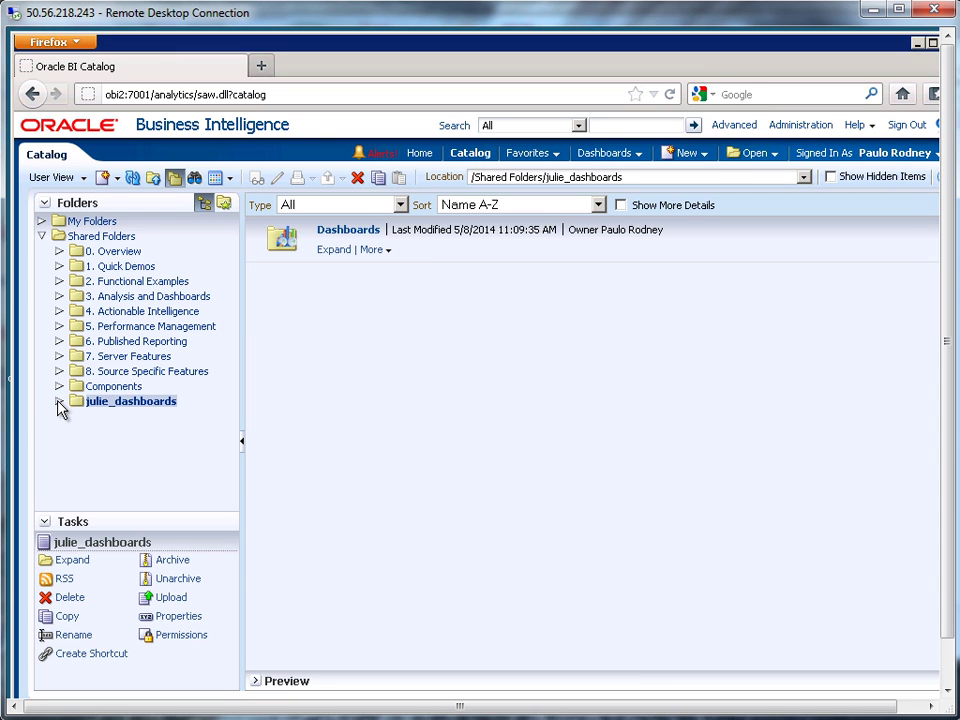
{"action": "left_click", "coordinate": [59, 401]}
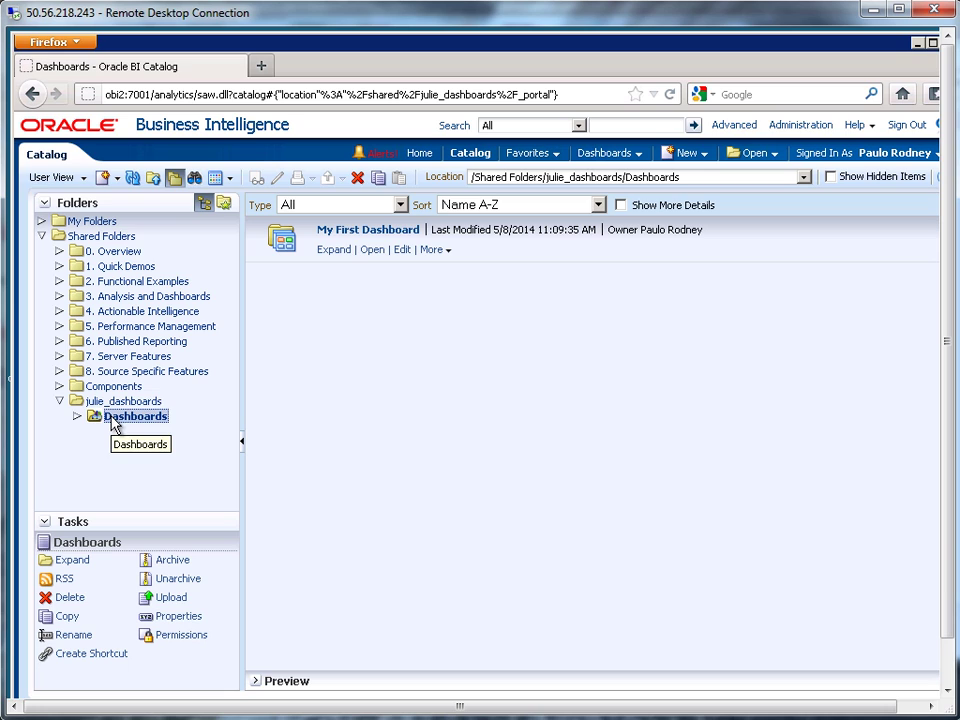
{"action": "left_click", "coordinate": [497, 245]}
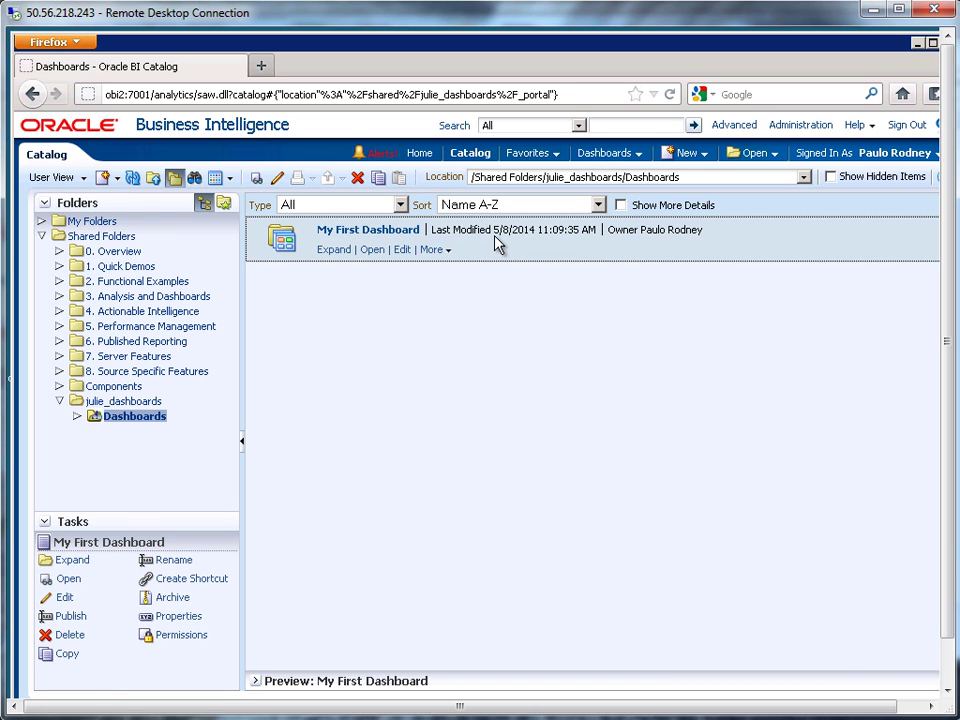